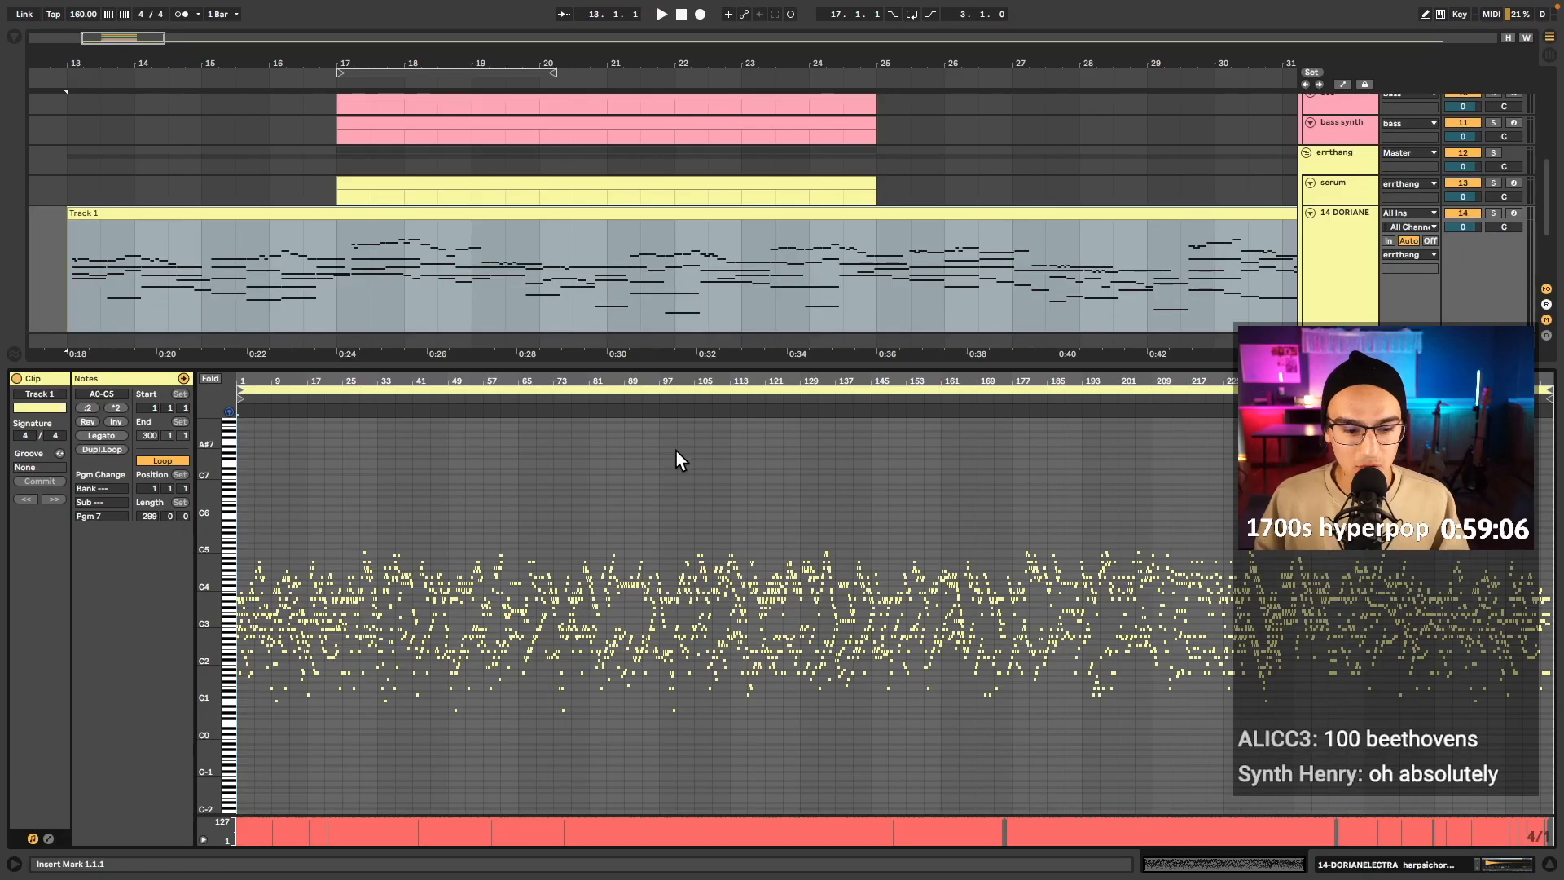
- Select every note in the imported harpsichord MIDI clip
key("ctrl+a")
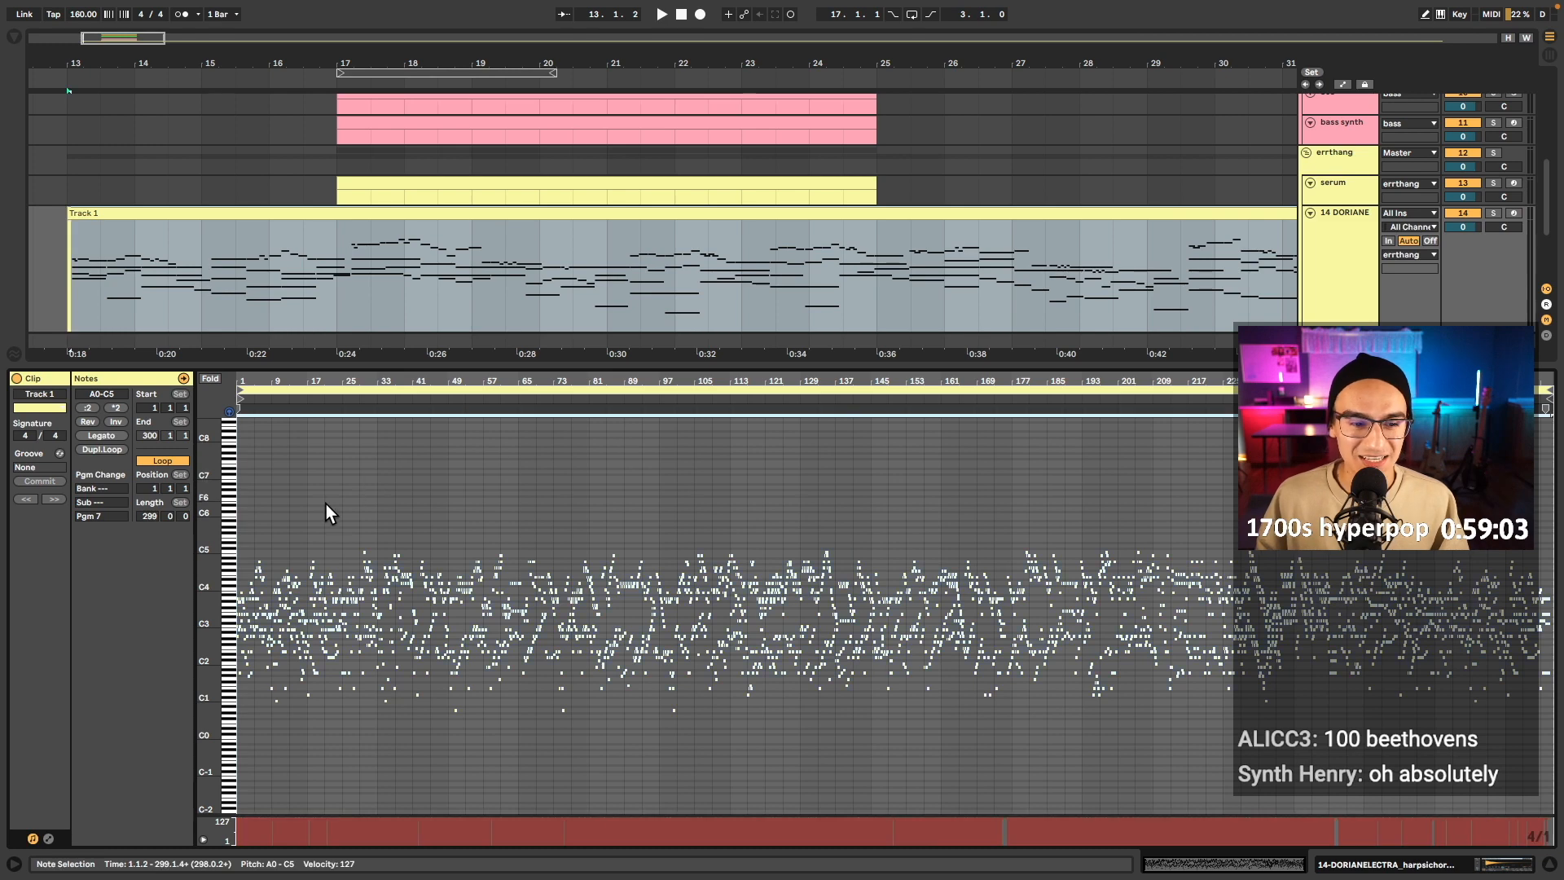
key("plus")
key("plus")
key("plus")
key("plus")
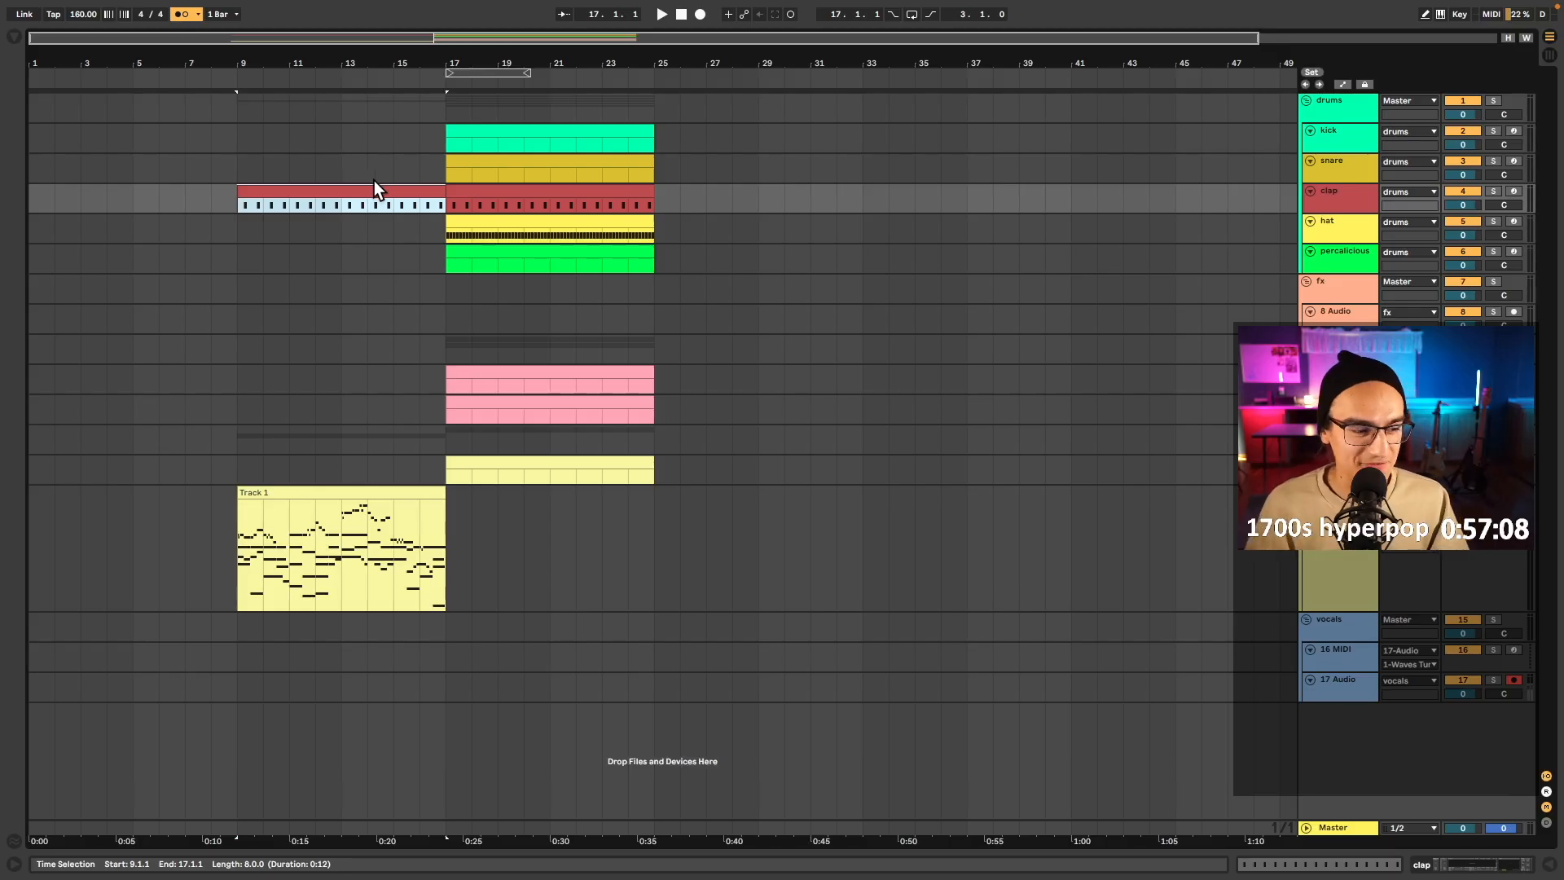
- Rework the clap clip at bars 9 to 17 into quarter-note hits from clip bar 5 and eighth notes from bar 7, and play it from bar 15
left_click(13, 38)
scroll(626, 341, "up", 3)
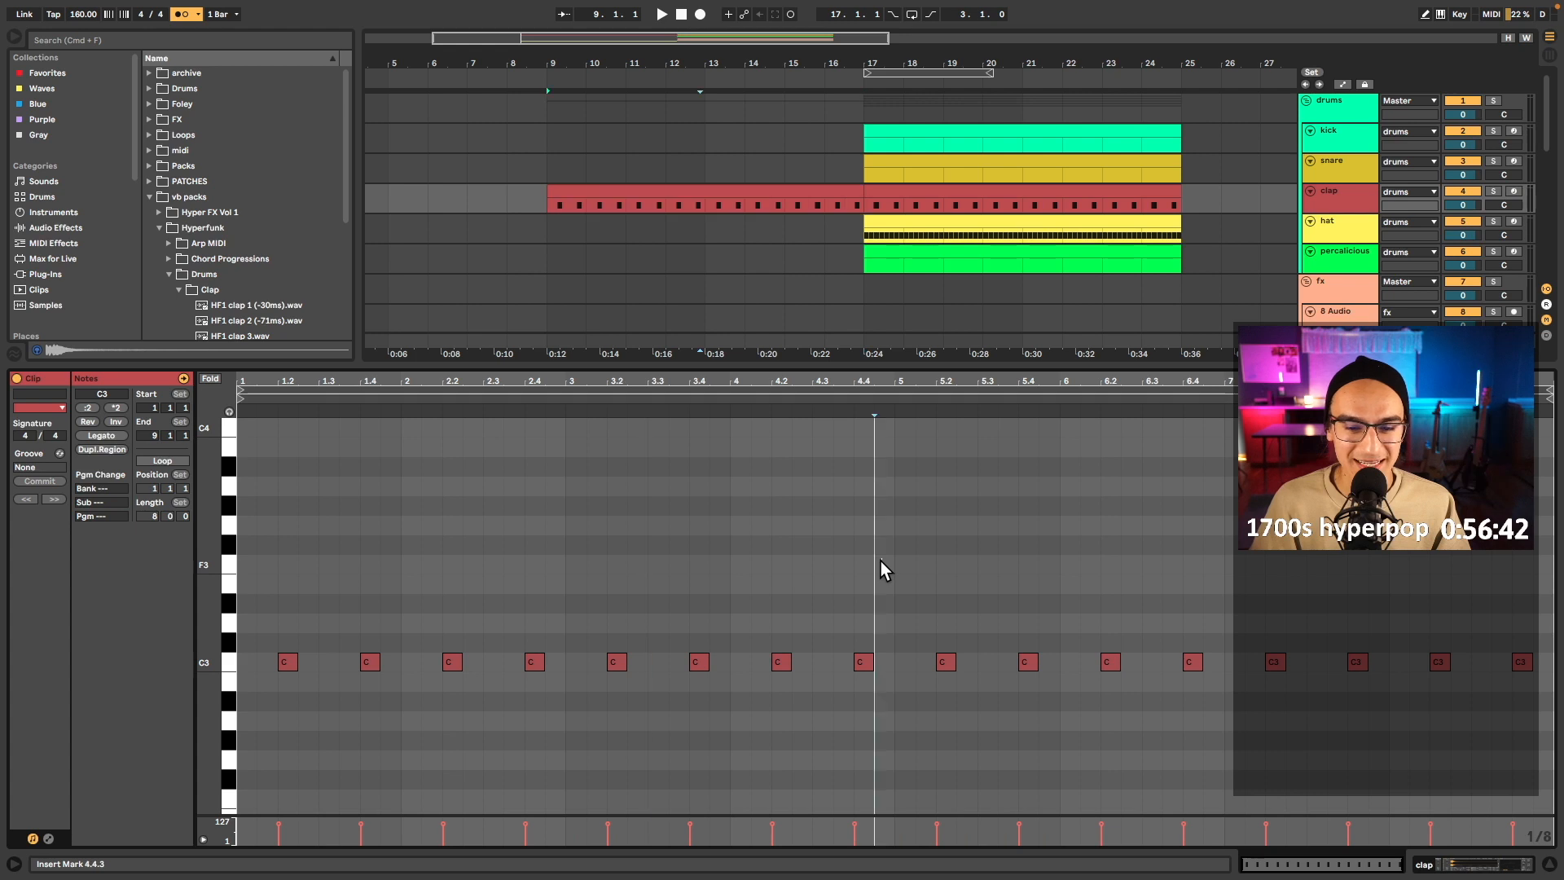
left_click_drag(882, 561, 905, 661)
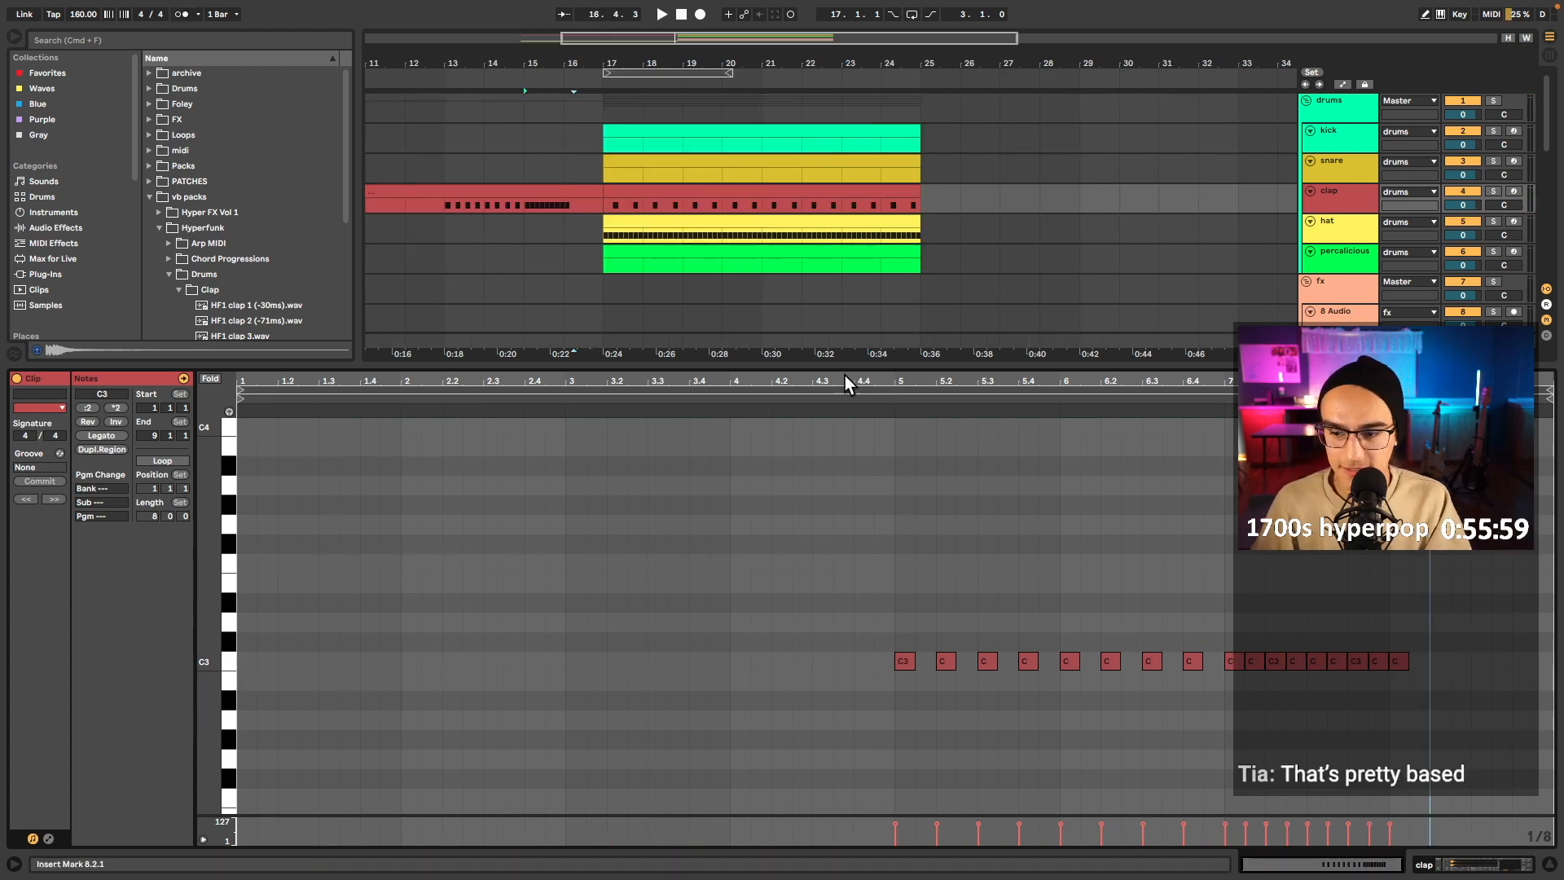
left_click(539, 212)
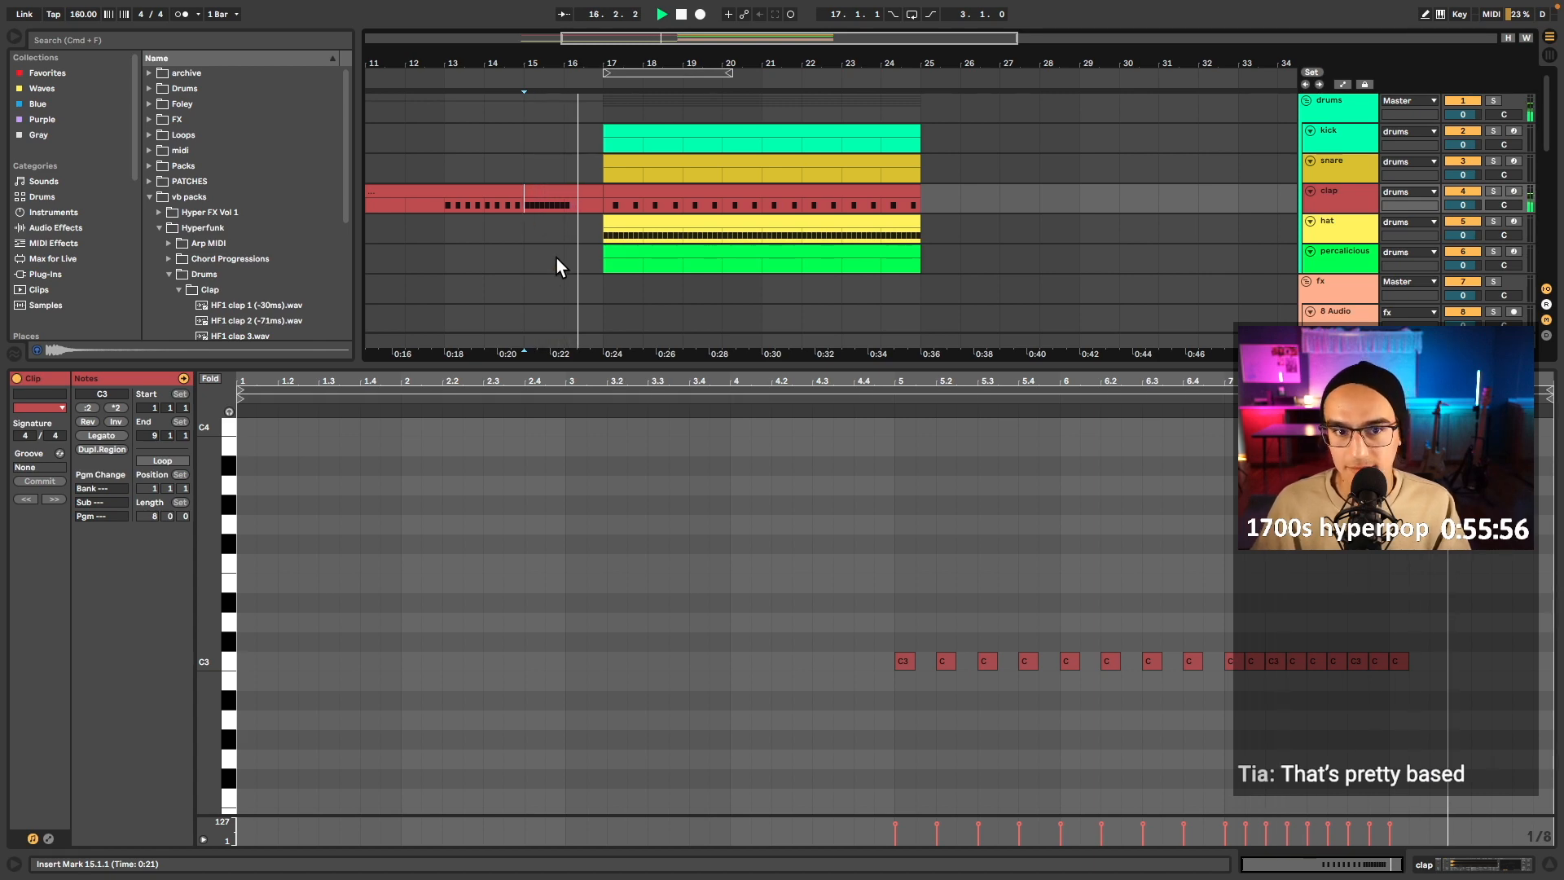
key("super+alt+l")
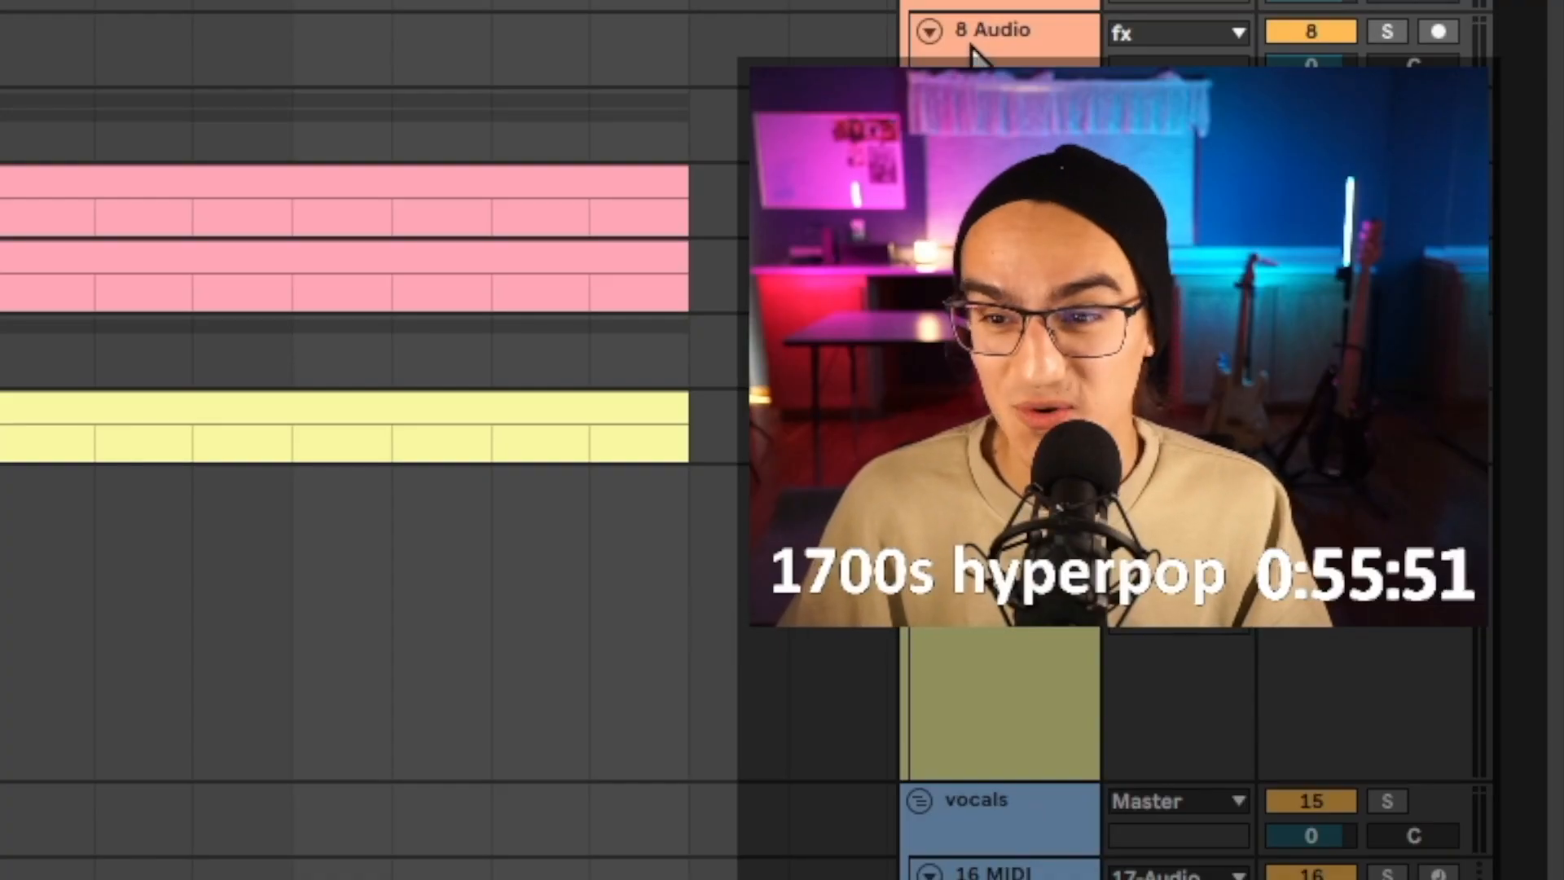
- Play the snare march loops from bar 9 and lower their track's volume to -3.7 dB
scroll(448, 440, "up", 3)
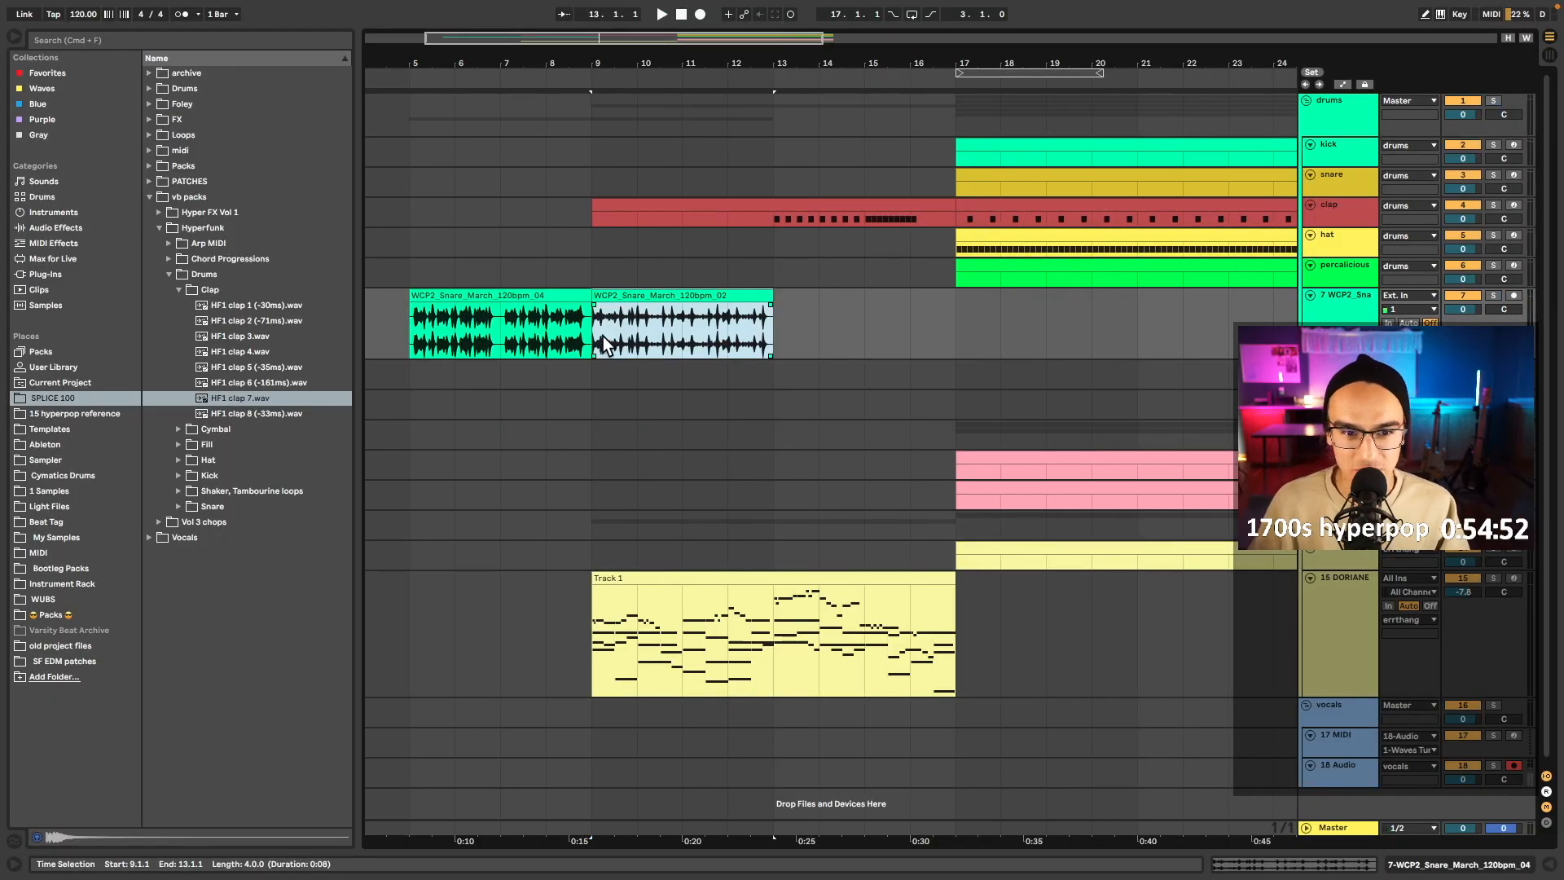
left_click(603, 335)
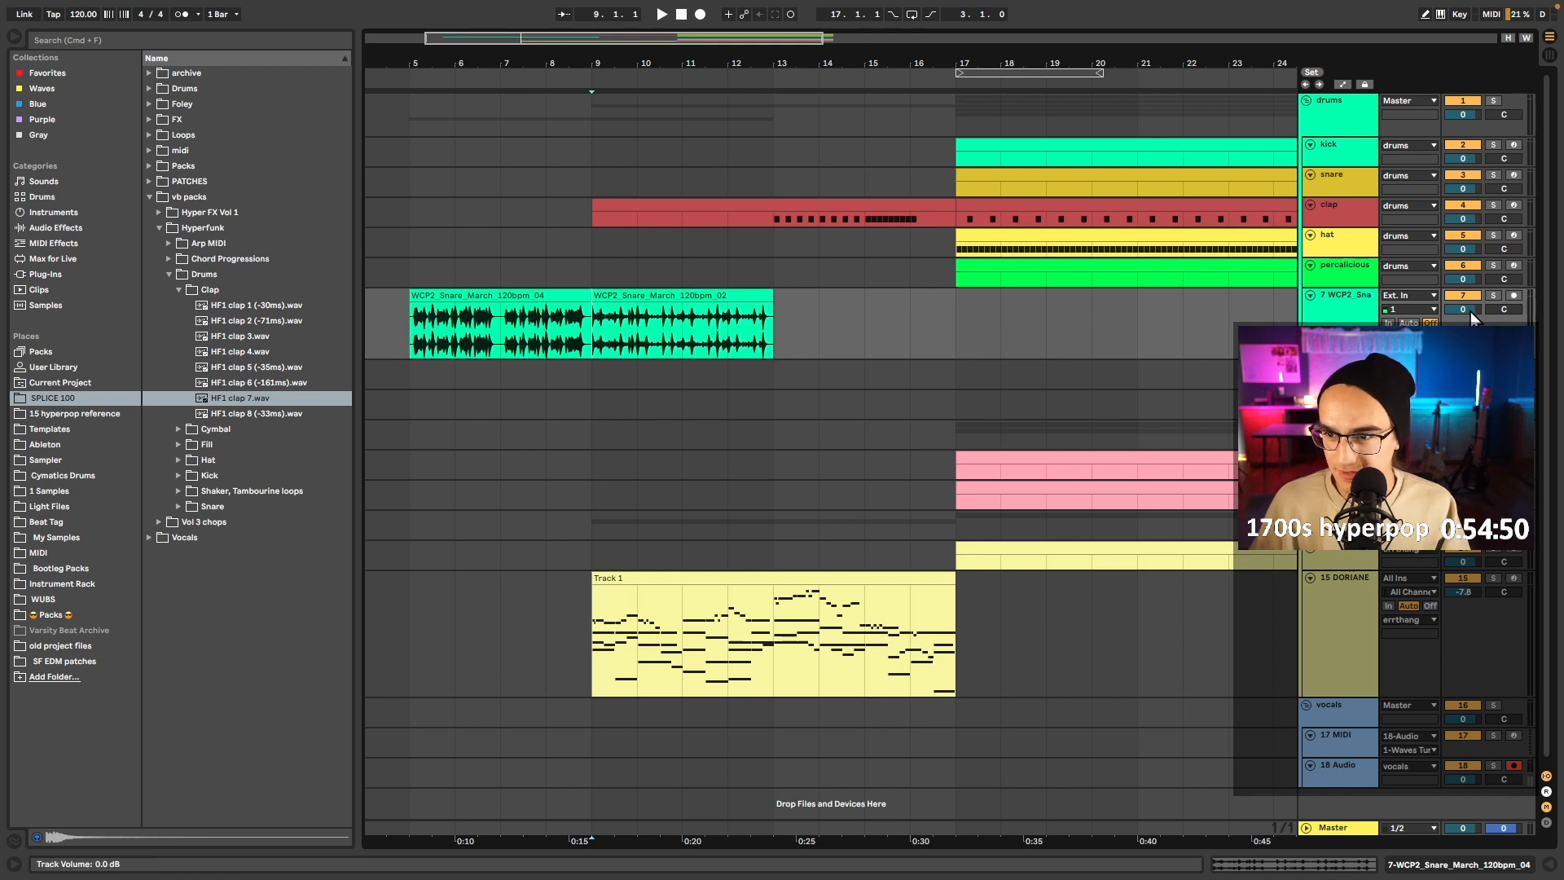
key("space")
left_click_drag(1470, 311, 1470, 328)
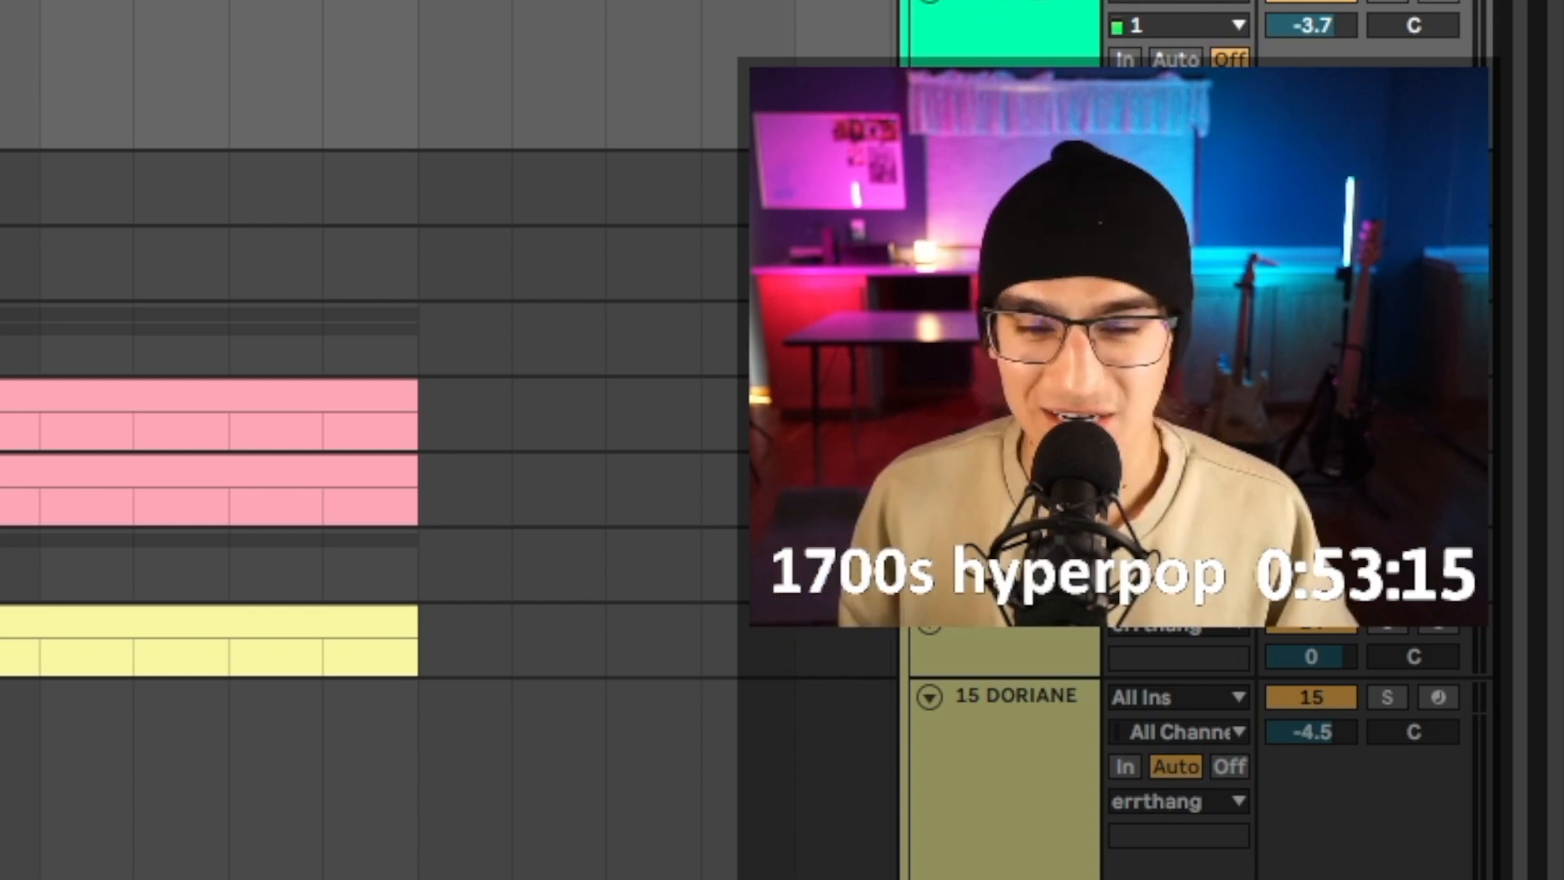
- Duplicate the snare march samples so they run from bar 9 to just before bar 17
key("ctrl+d")
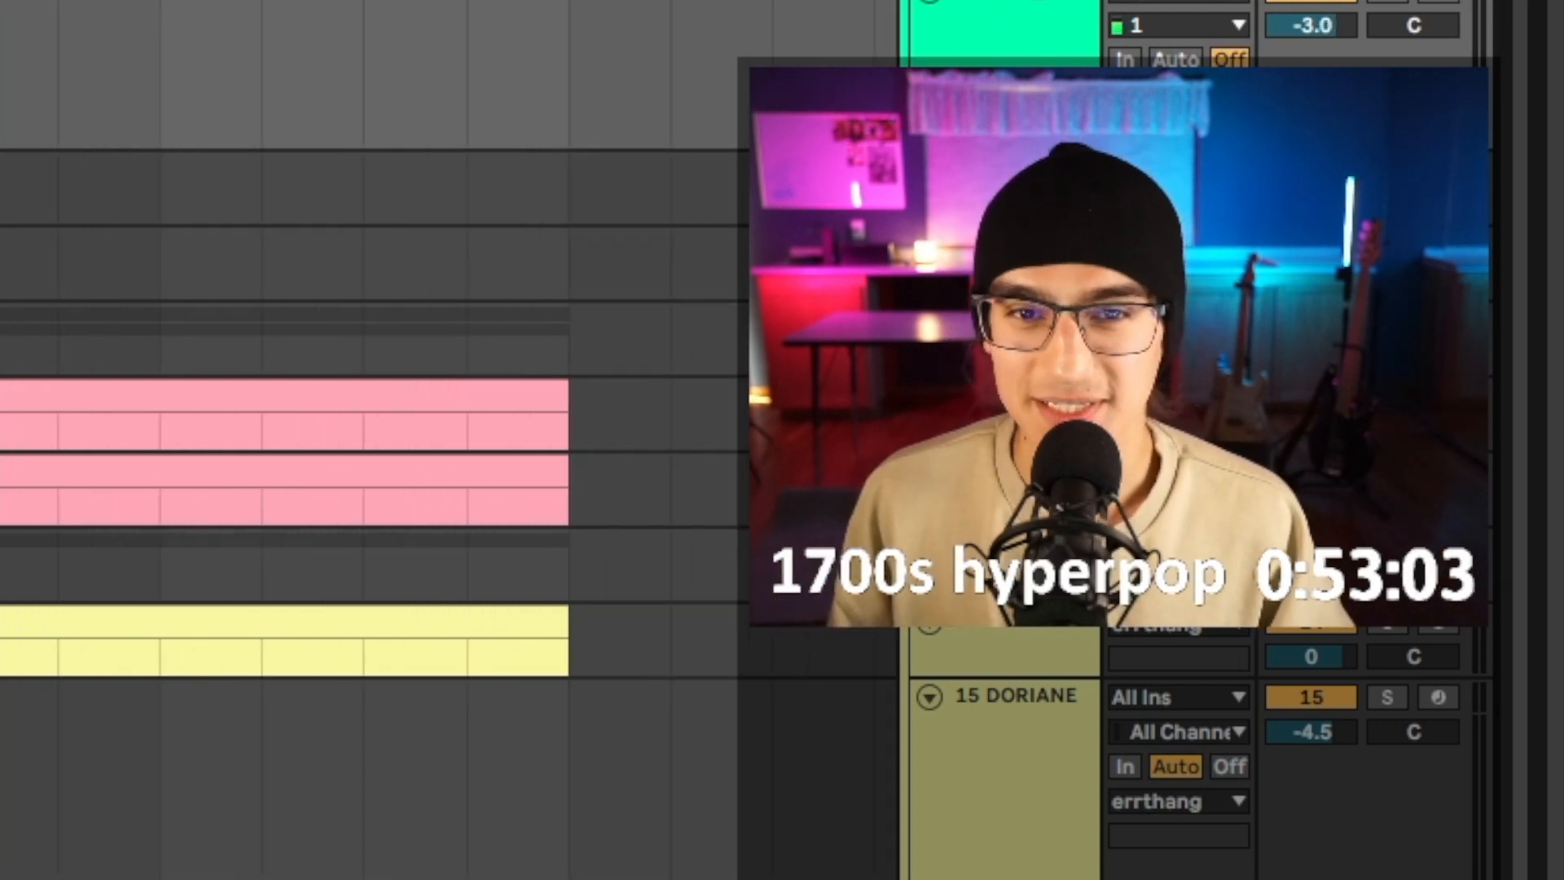
key("plus")
key("plus")
key("plus")
scroll(448, 440, "right", 5)
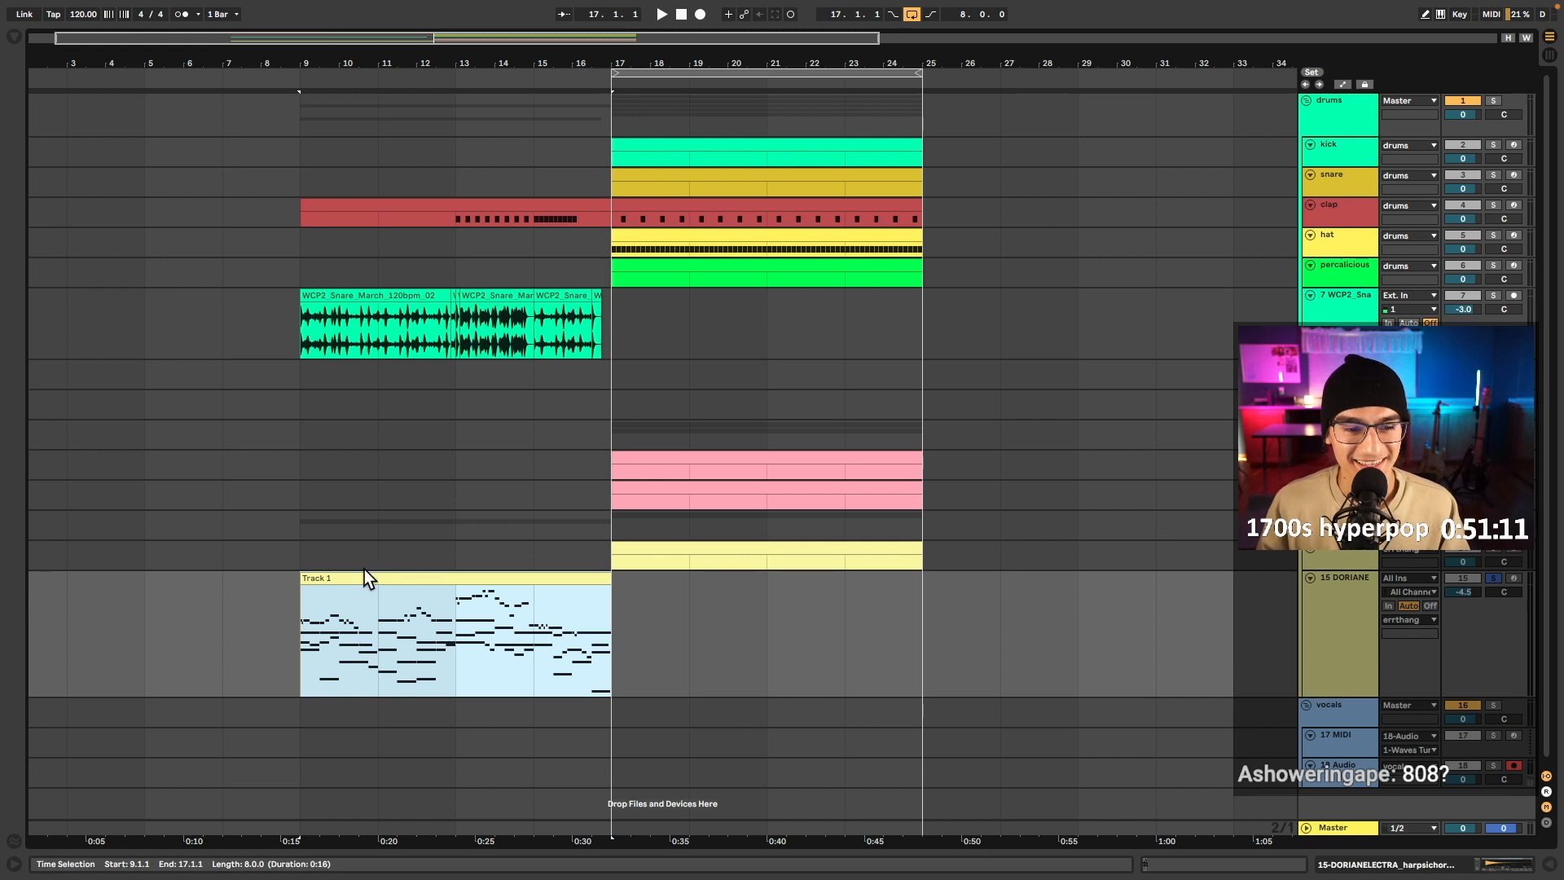
- Inspect the notes of the harpsichord clip in the note editor and return to the full arrangement
left_click(308, 608)
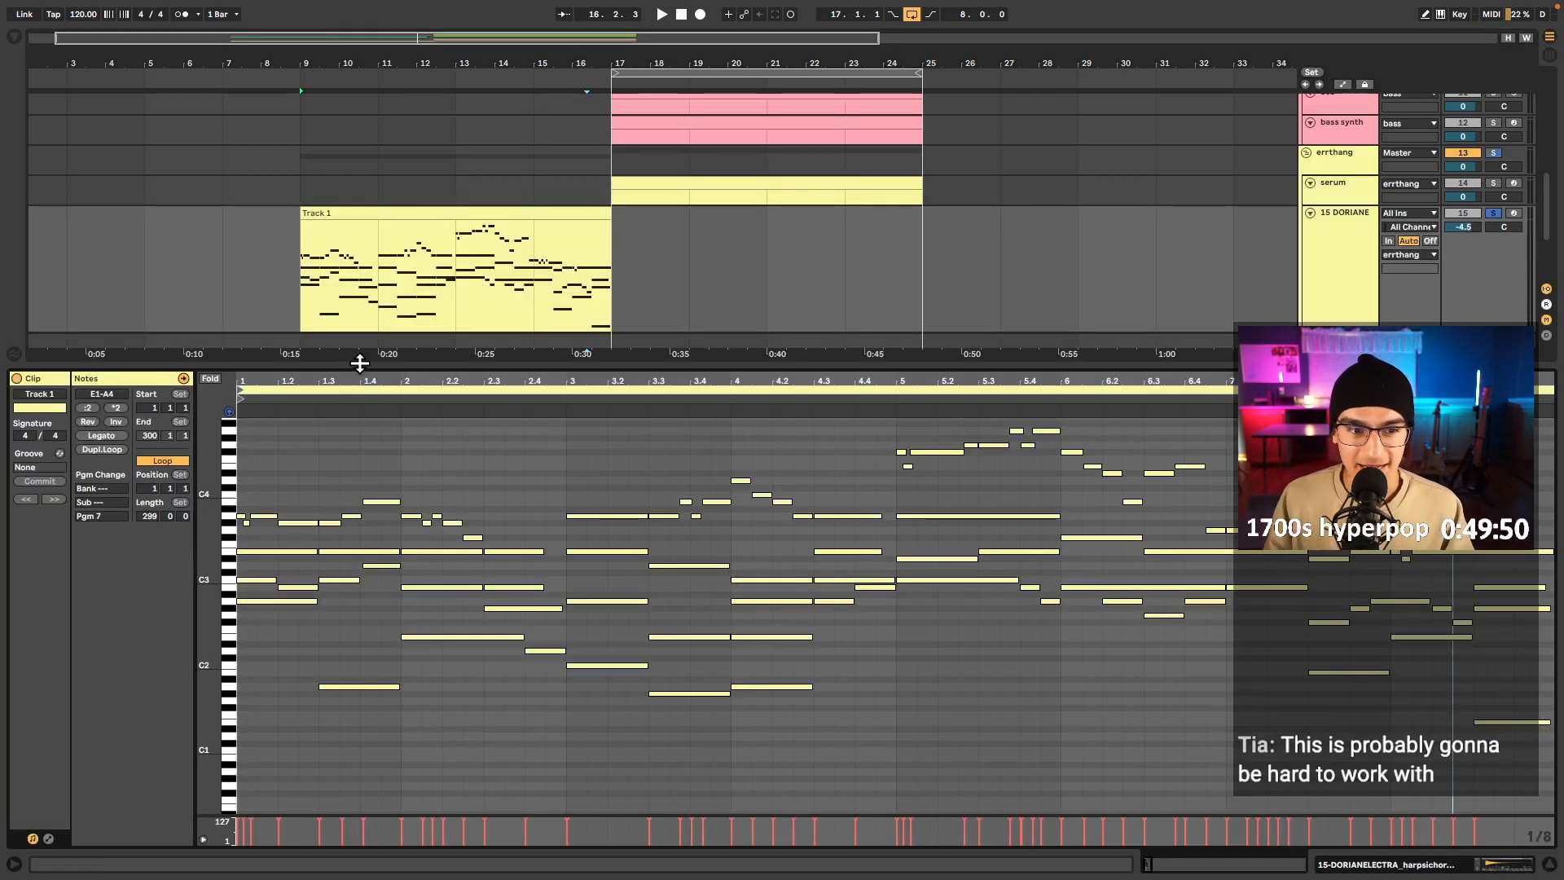
left_click_drag(359, 364, 306, 589)
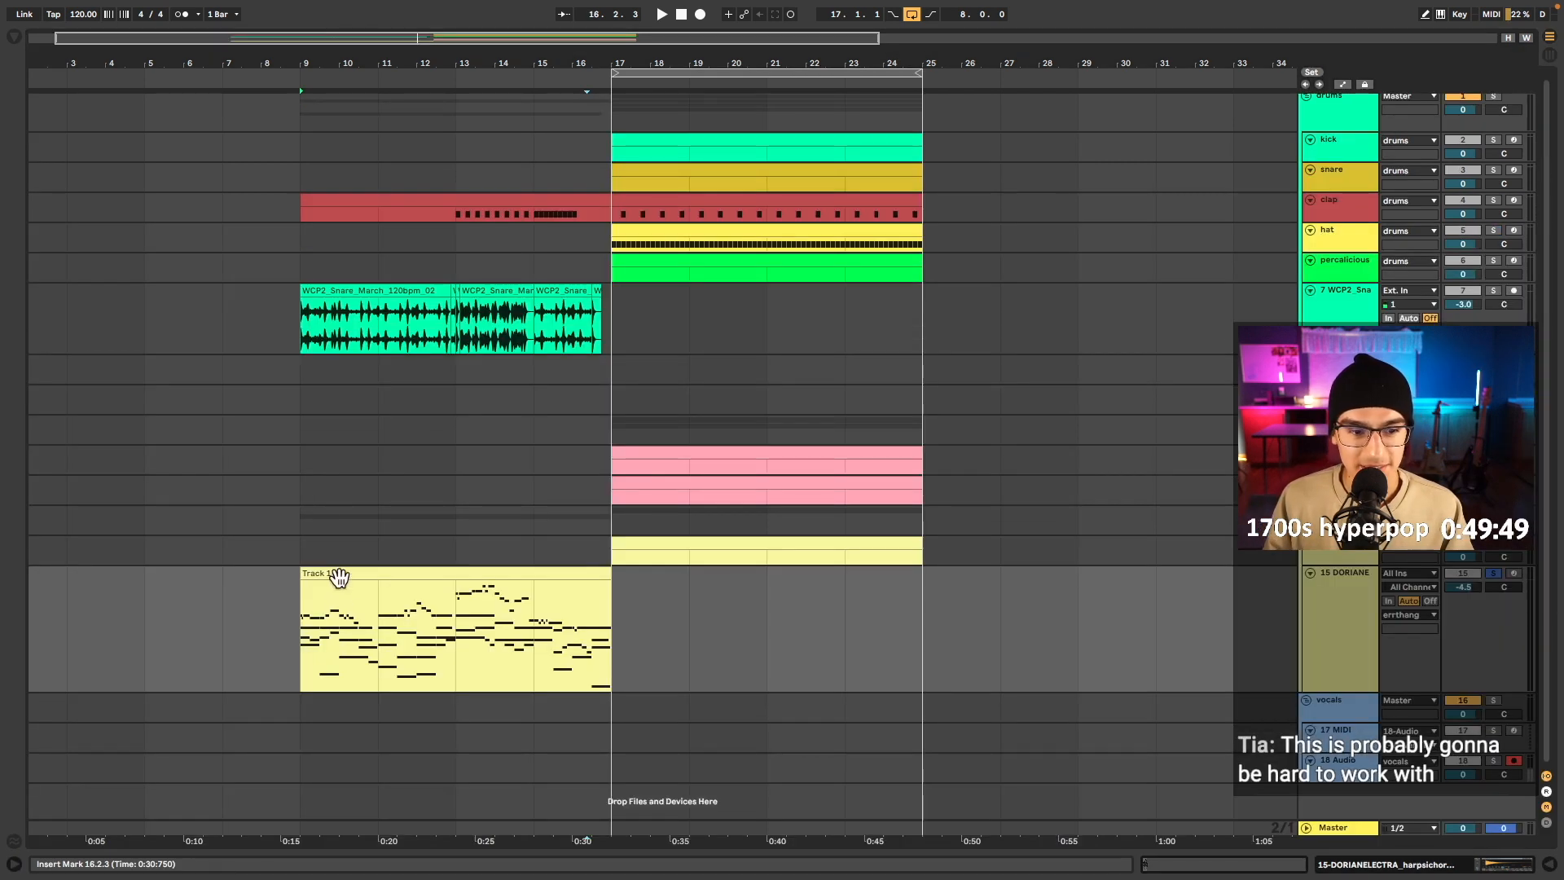
left_click(340, 573)
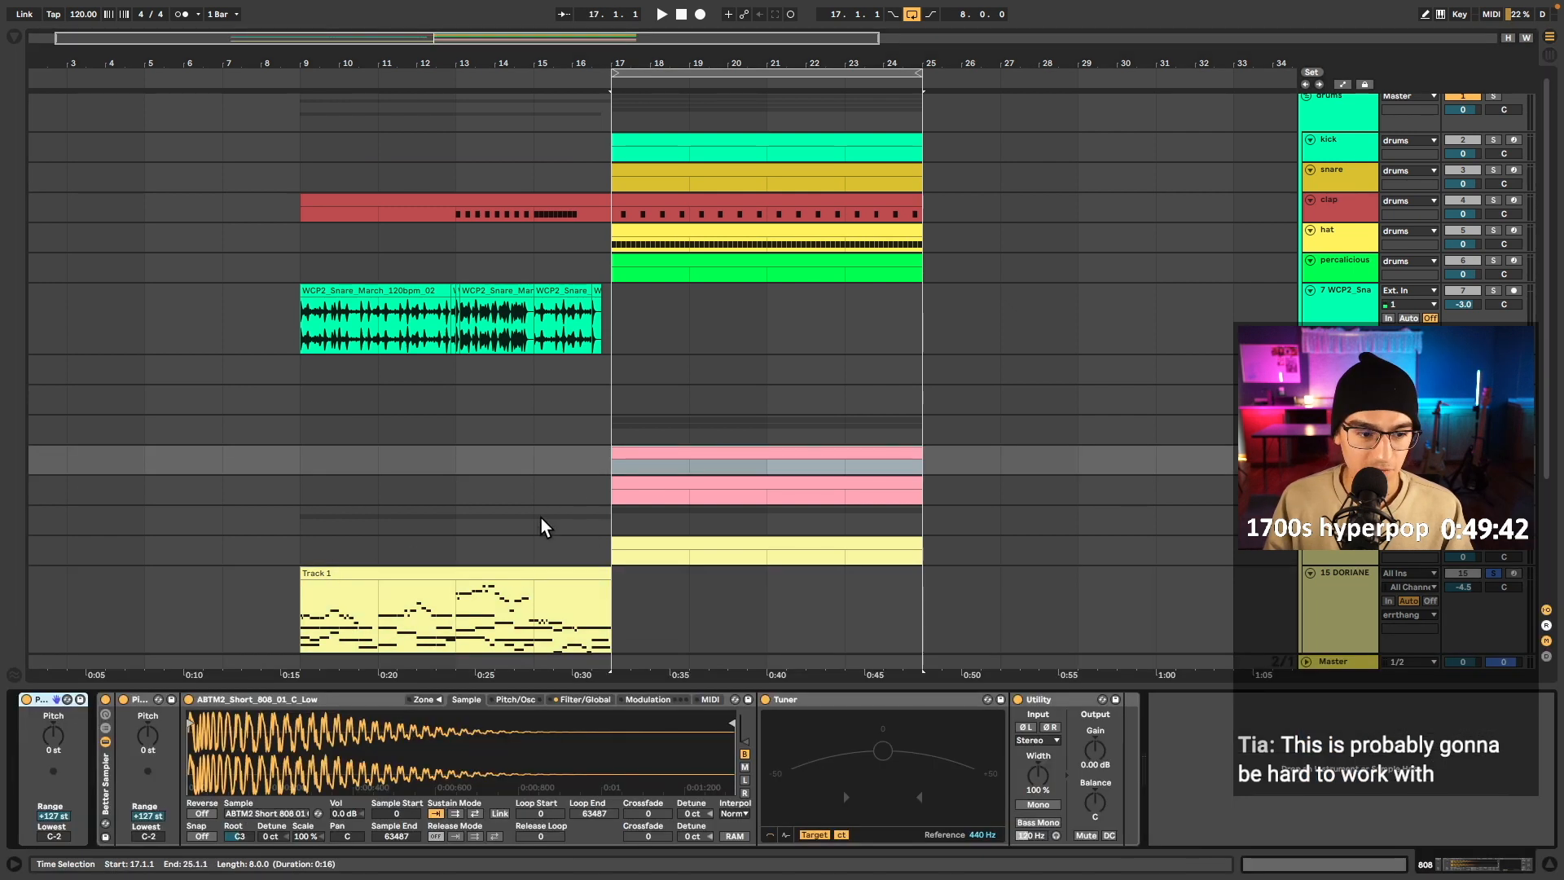
- Draw A3 notes filling the first bar of the 808 clip
key("shift+Tab")
key("b")
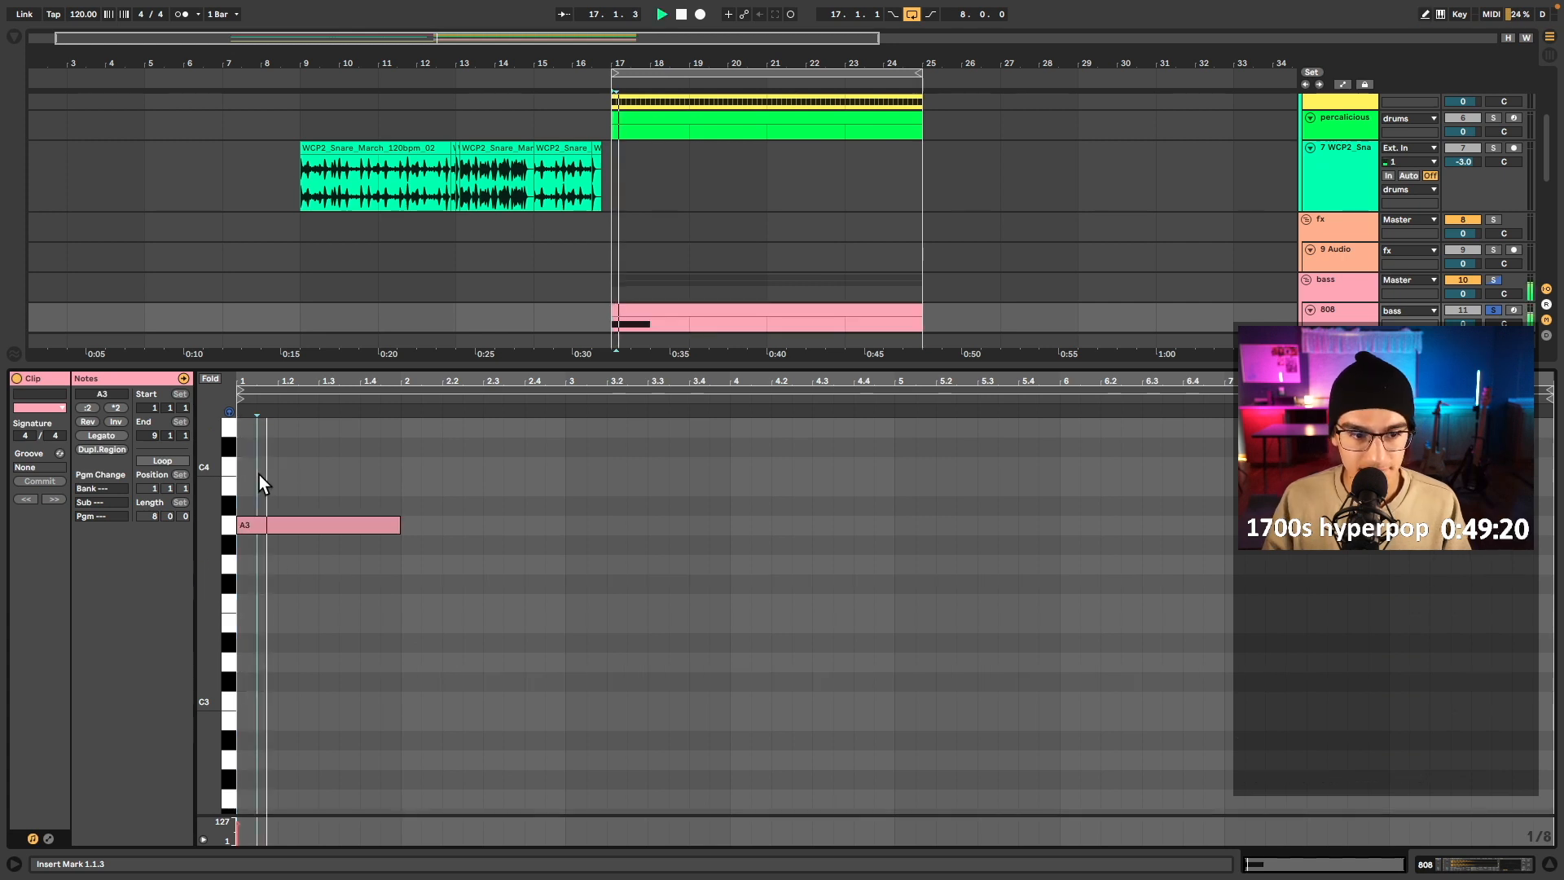
left_click(342, 525)
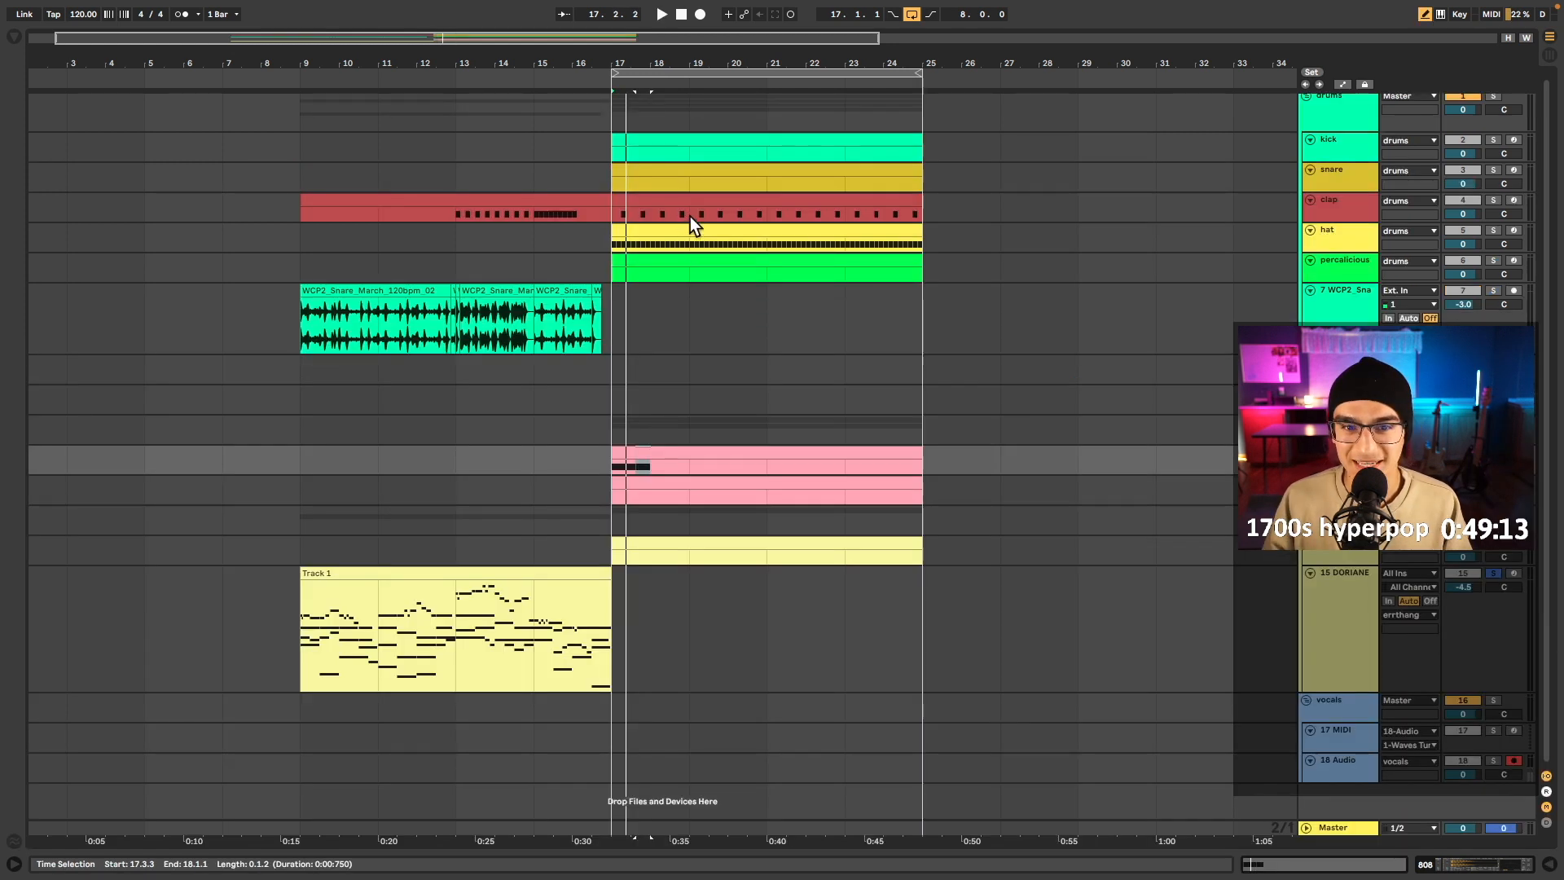
- Copy the clap pattern onto the snare track over bars 17 to 25 and match the clip colour to that track
left_click(764, 184)
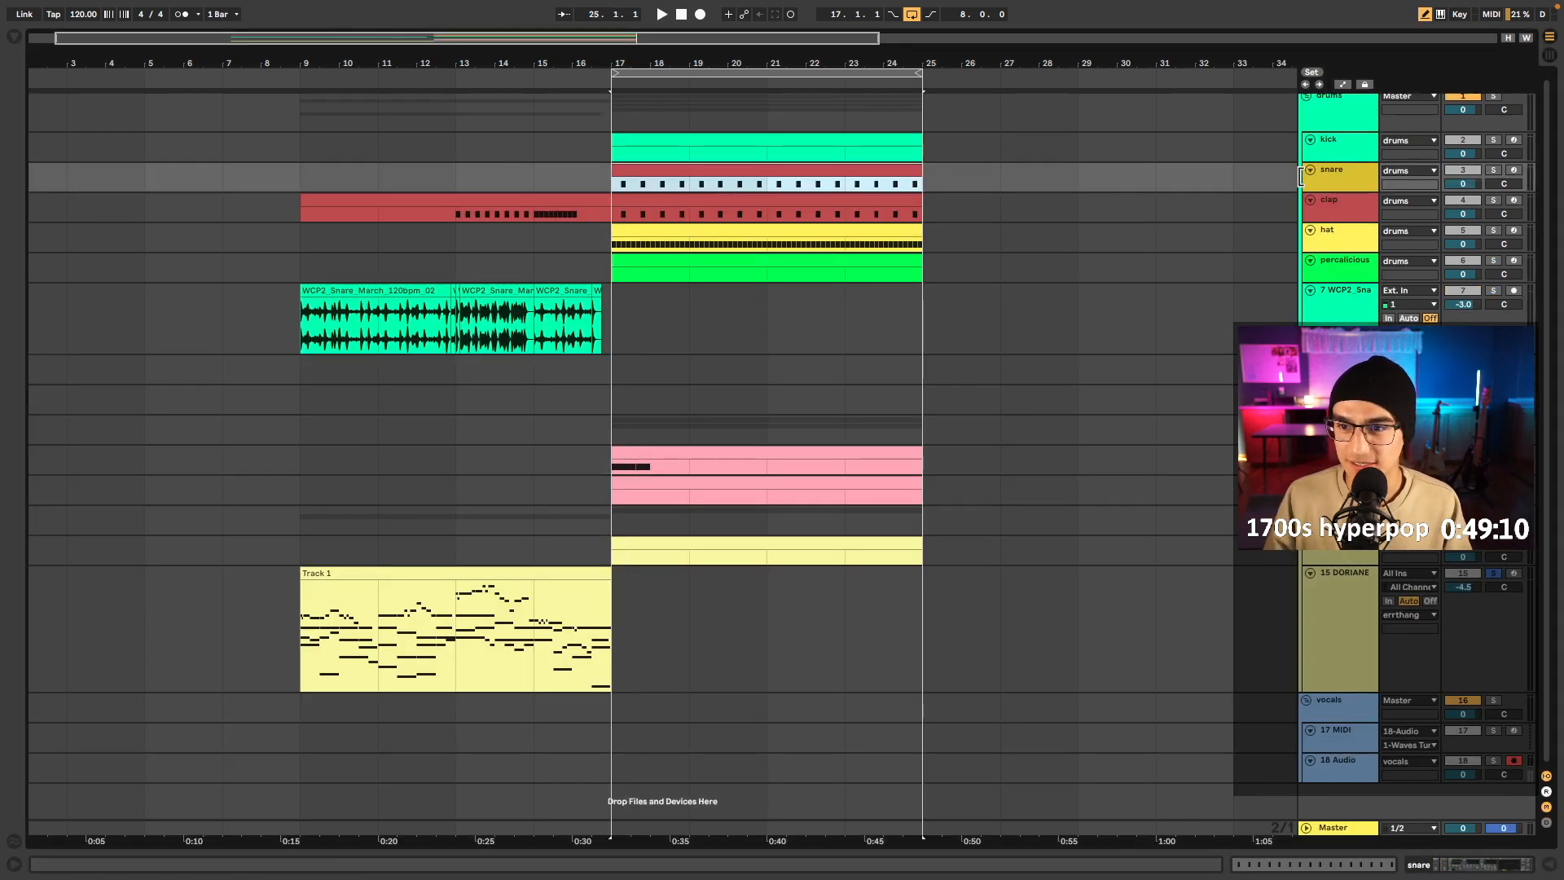
right_click(1336, 175)
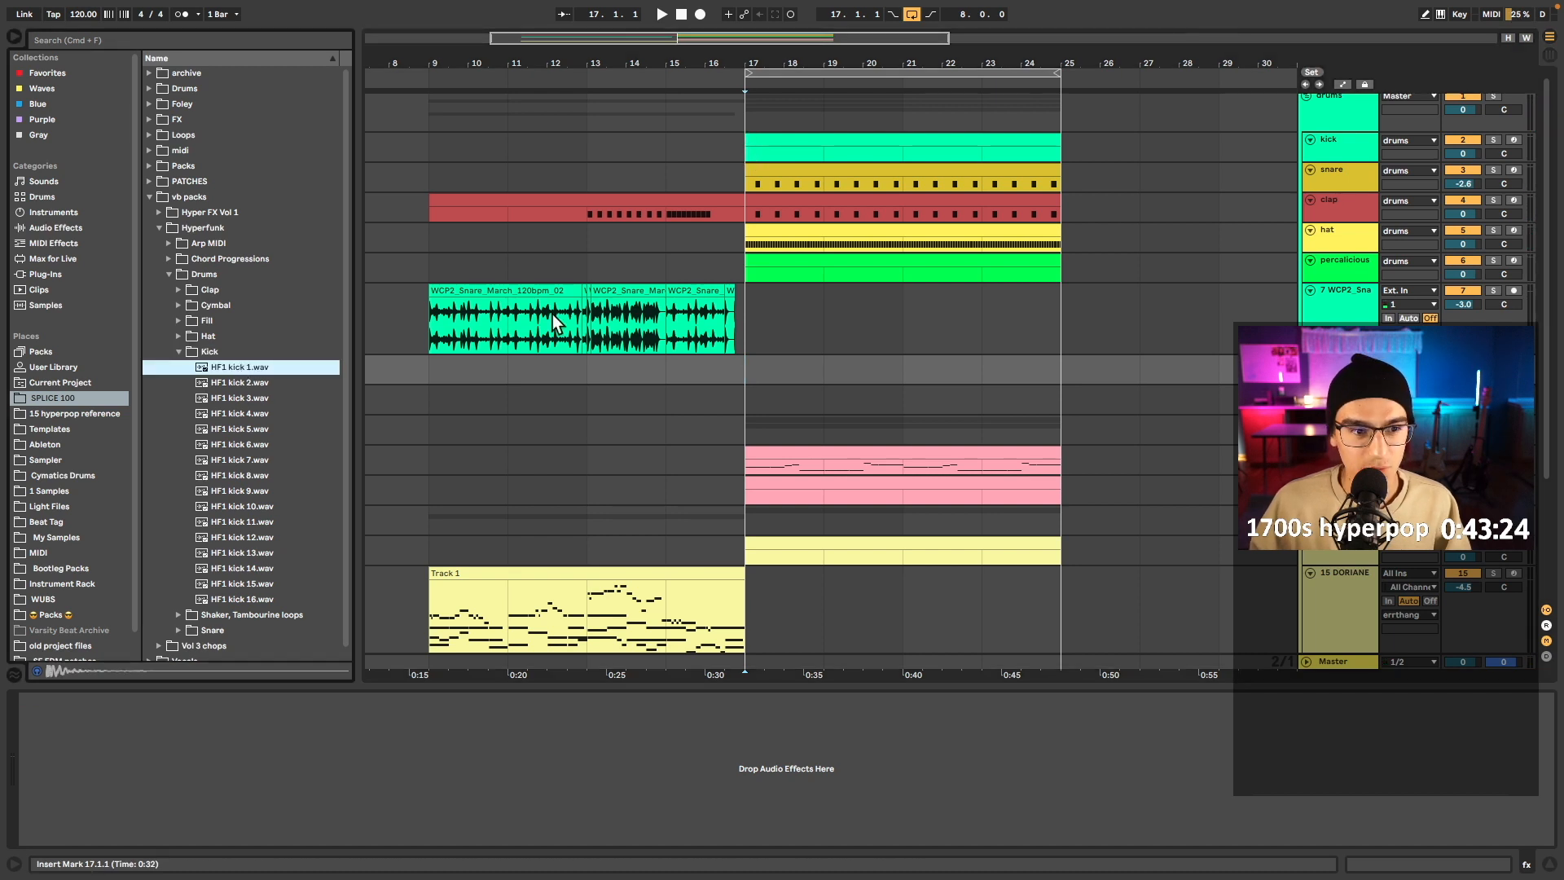
- Load the sample HF1 kick 4.wav into the kick track's Sampler
left_click(784, 153)
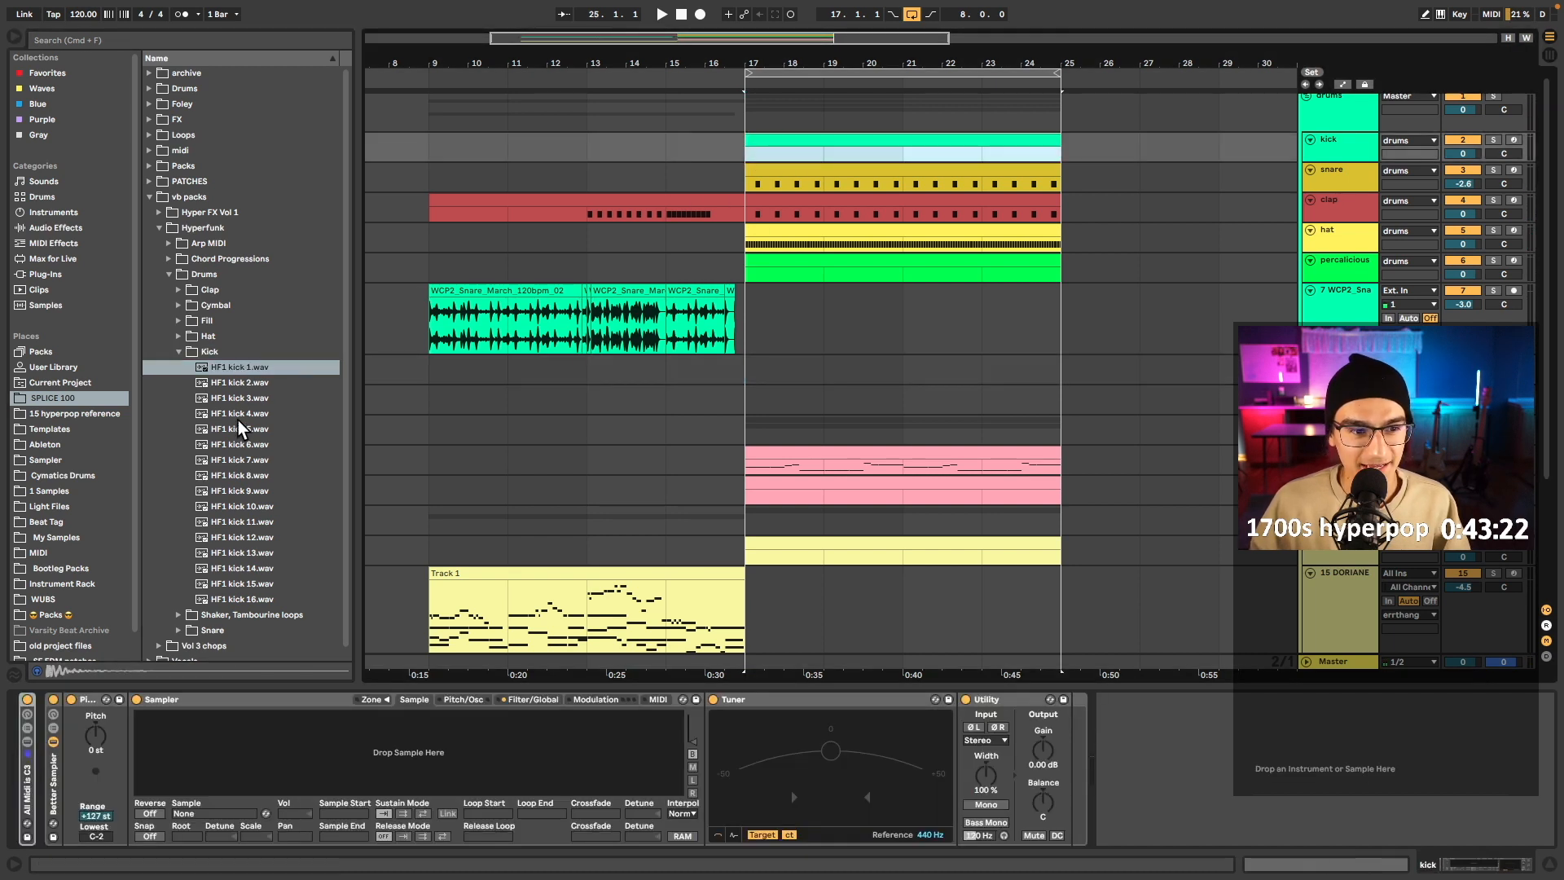
left_click(236, 426)
scroll(242, 437, "down", 1)
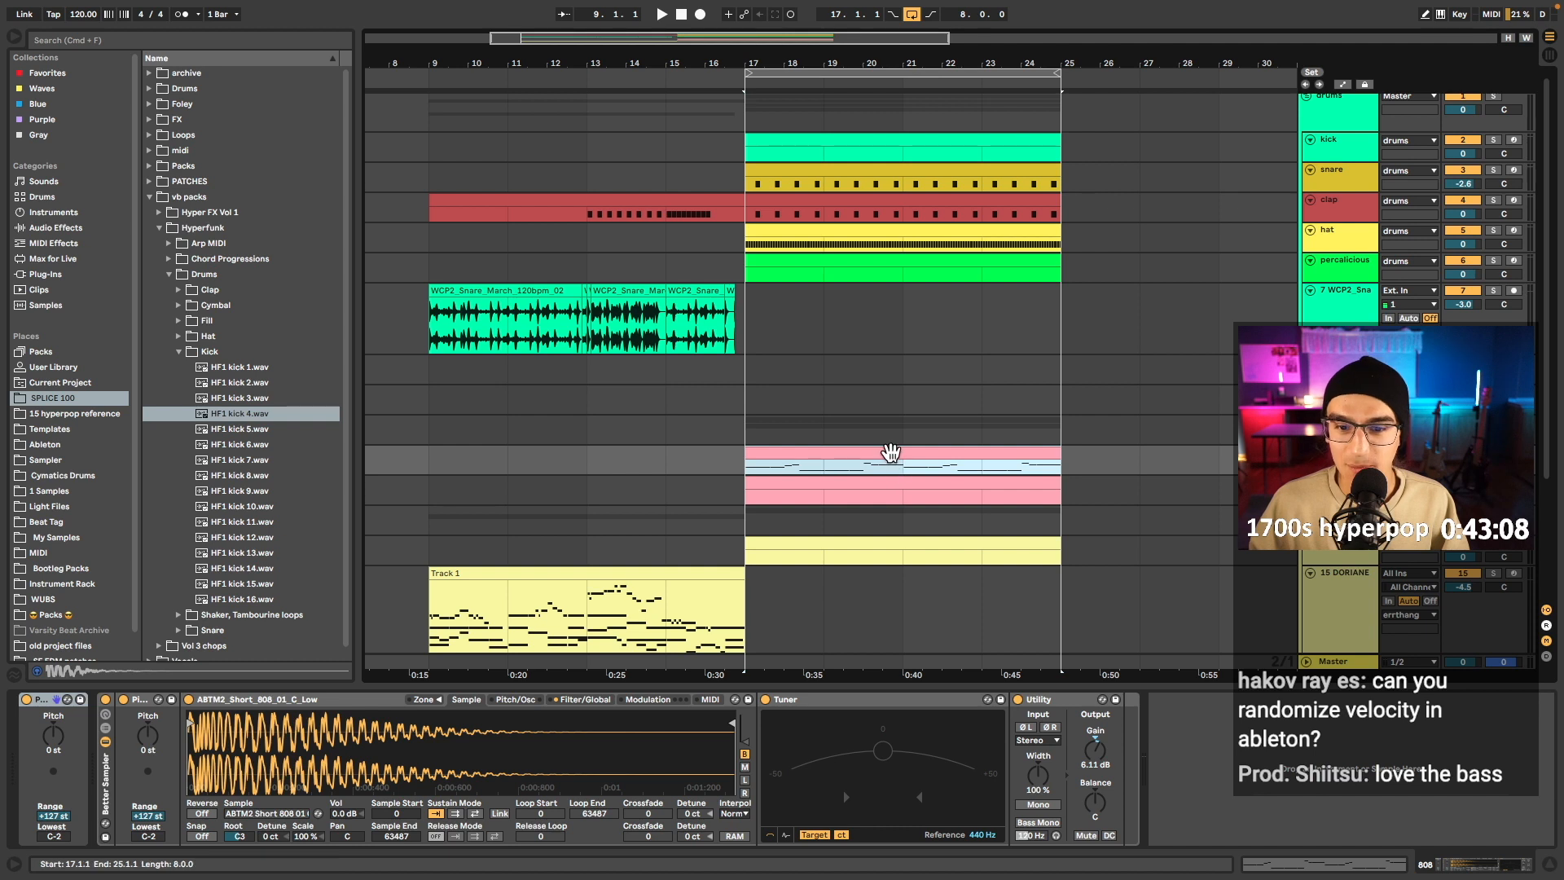
- Copy the 808 clip onto the kick track over bars 17 to 25 and expand the rack that forces all MIDI to C3
left_click_drag(890, 452, 892, 142)
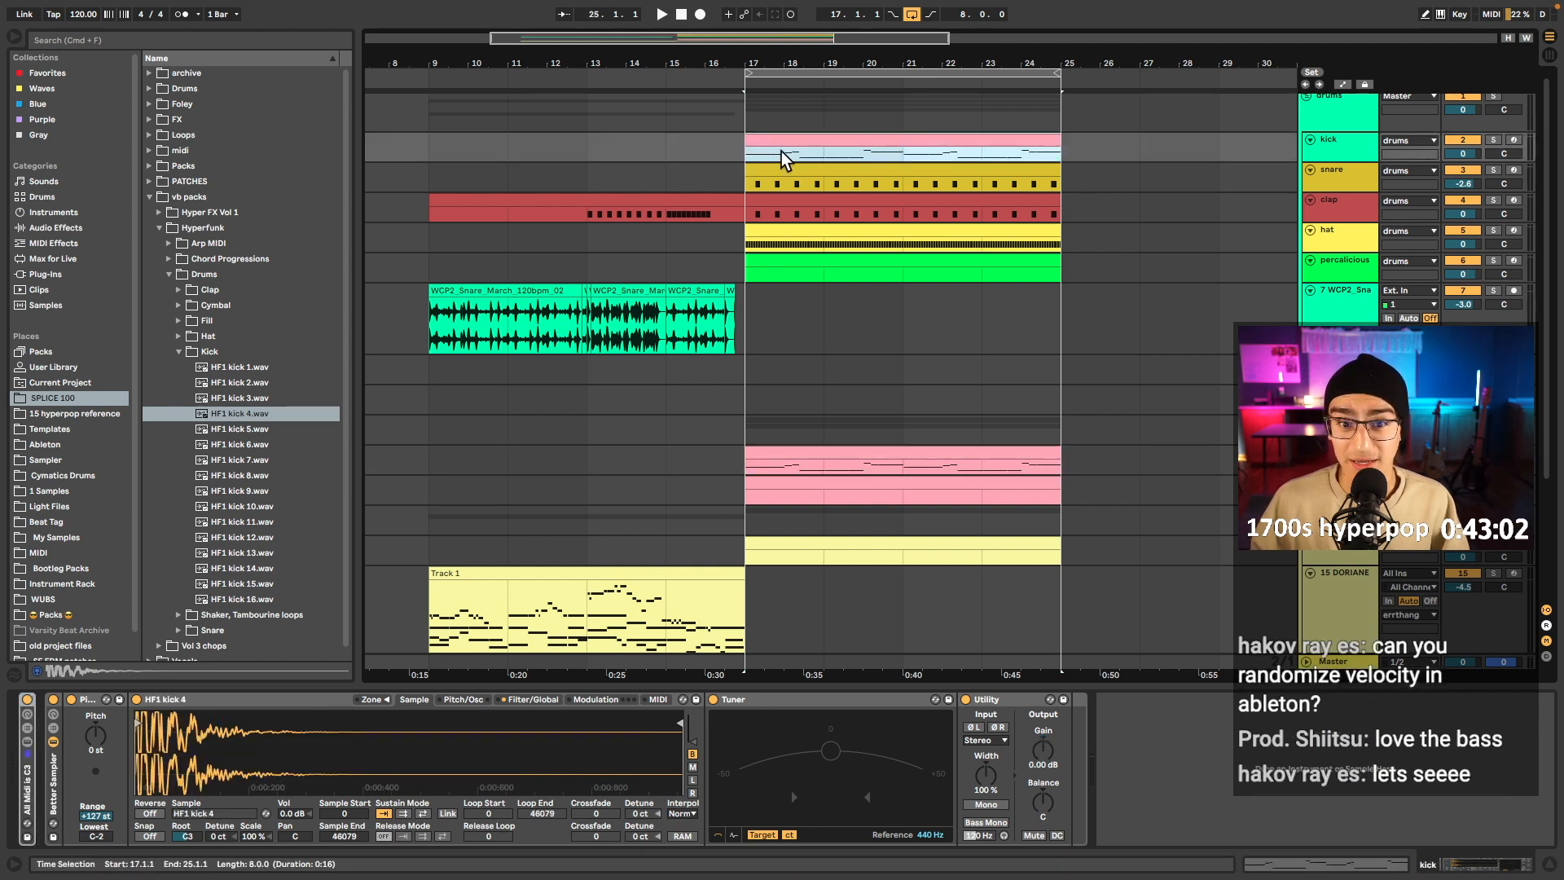
scroll(780, 150, "up", 5)
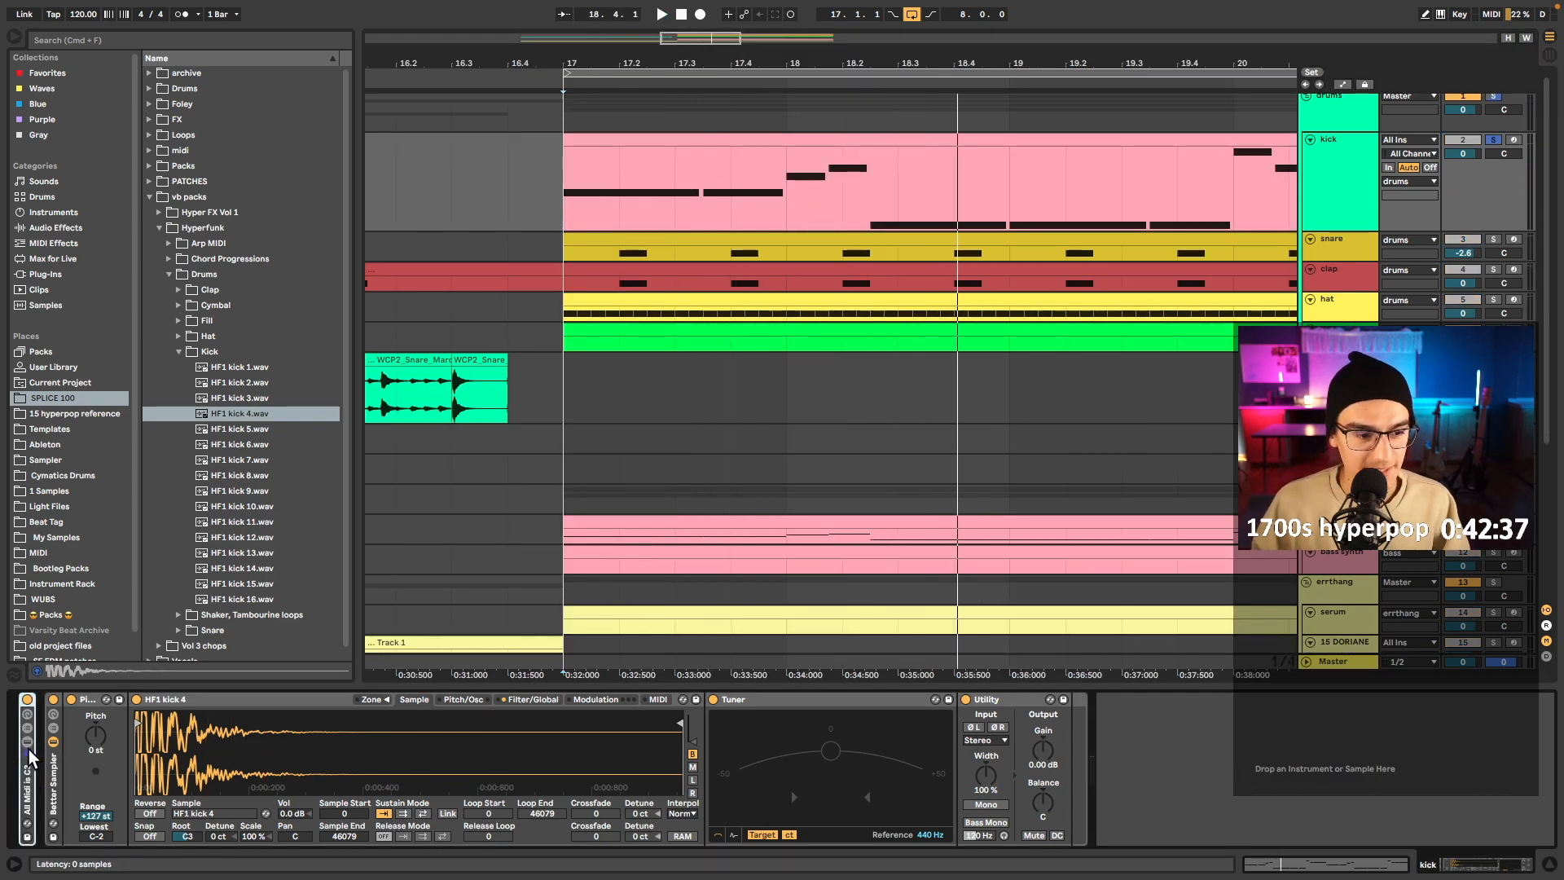
left_click(27, 741)
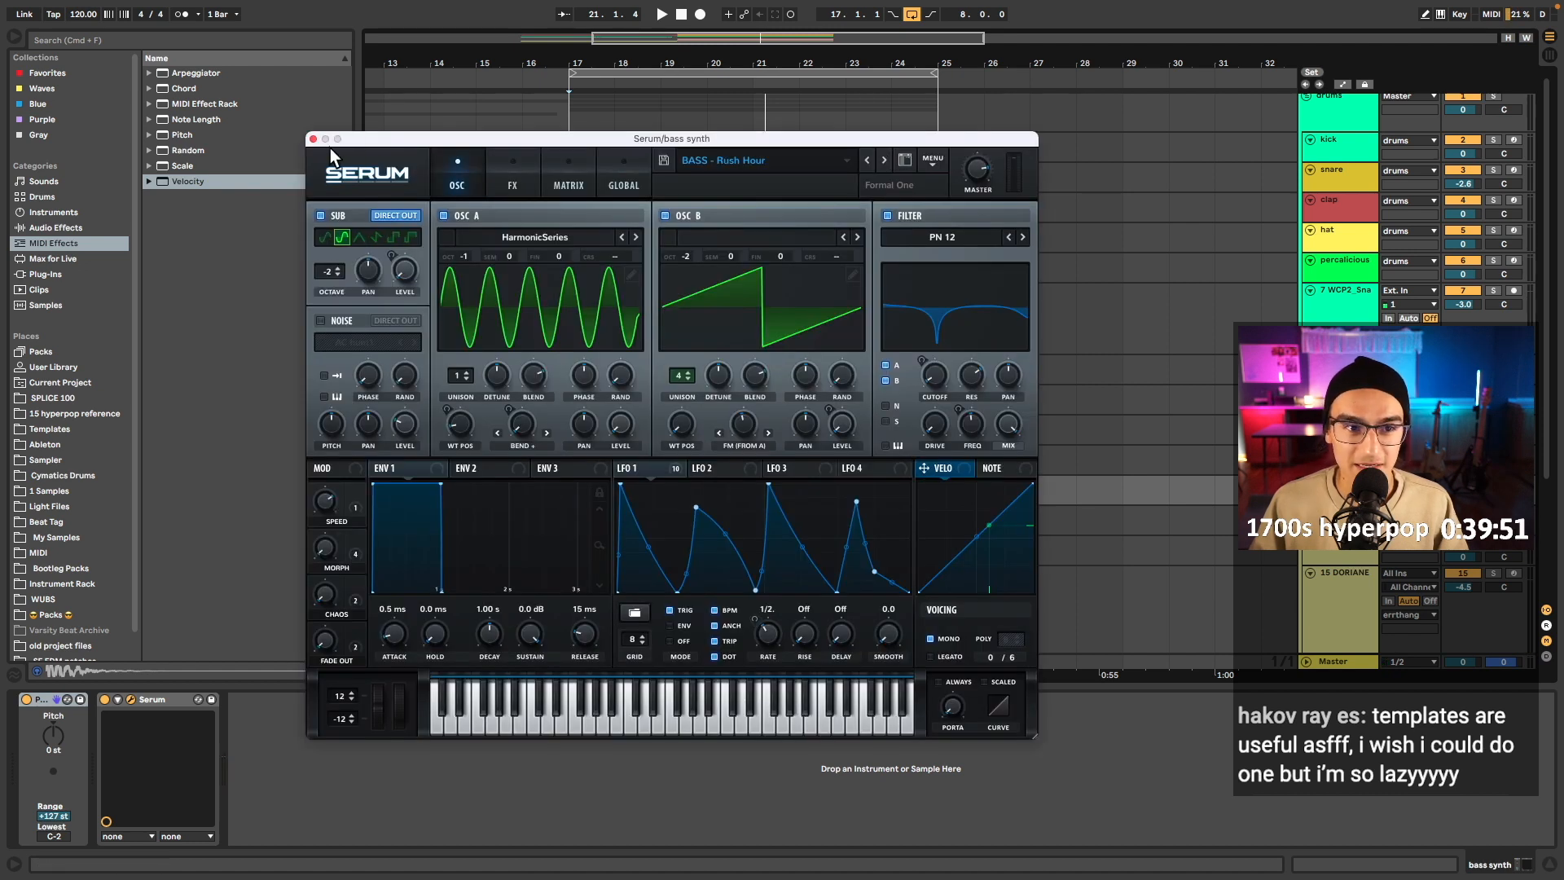
- Close the Serum window and rework the second bass synth's fill before bar 21 into a short hit and a longer note
left_click(313, 139)
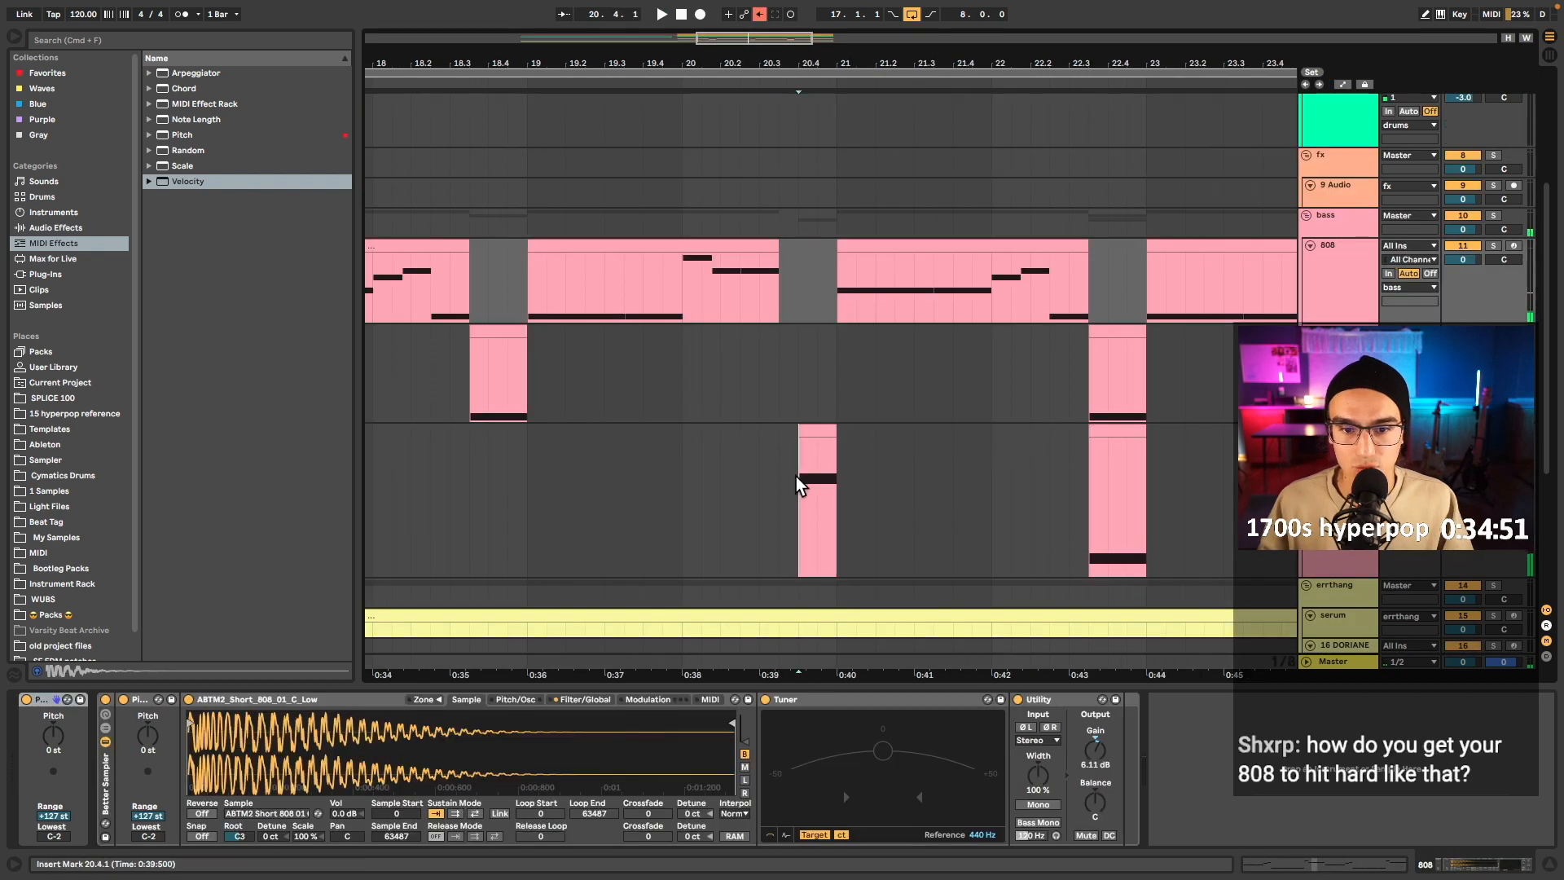
left_click_drag(795, 475, 813, 481)
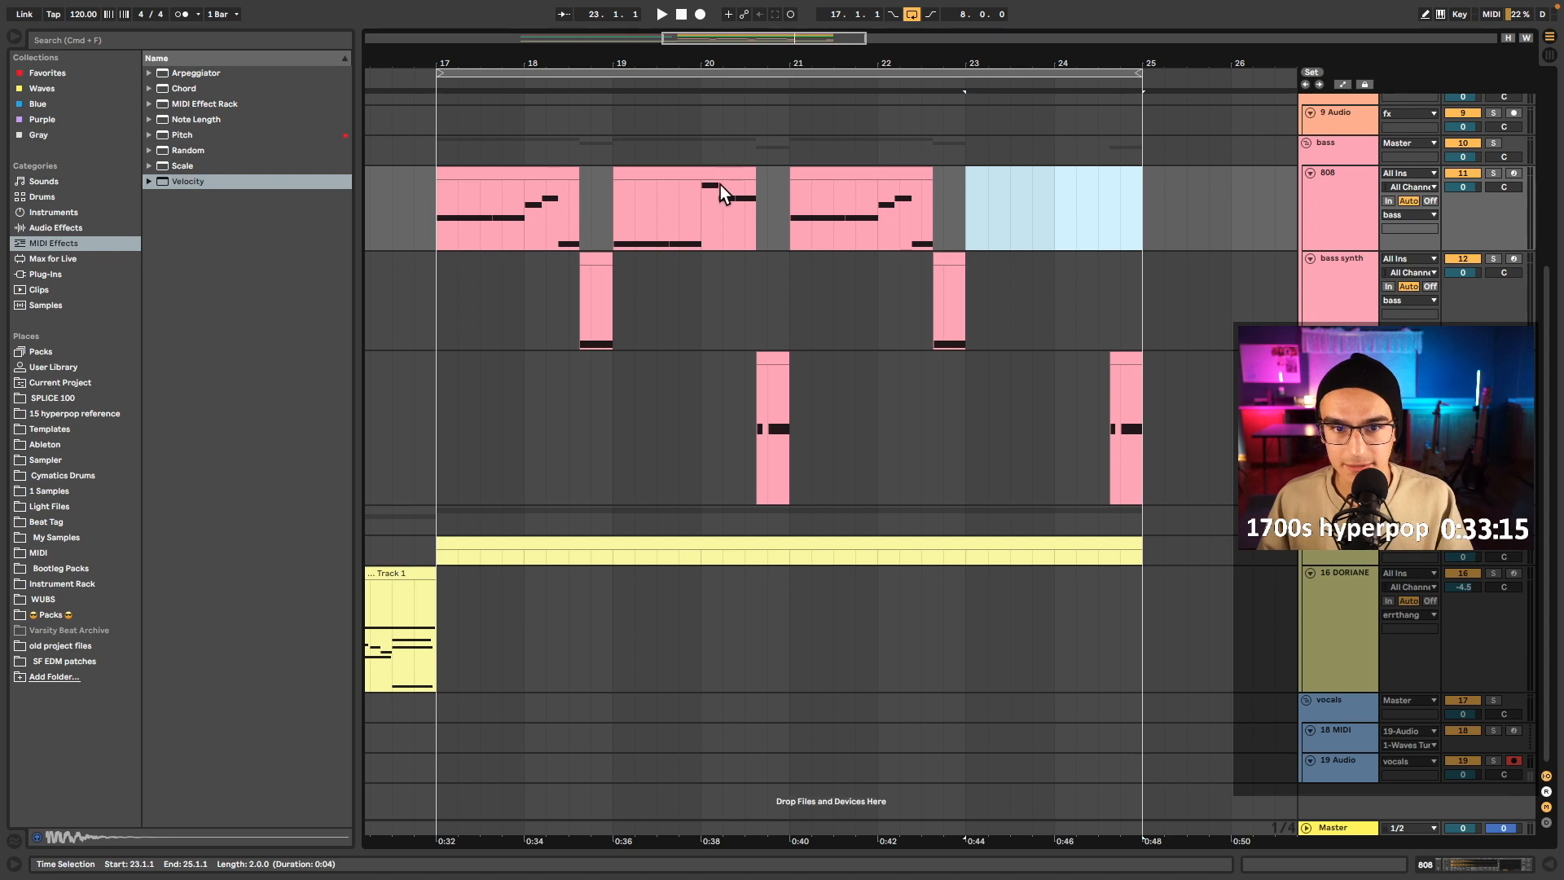
- Copy the 808 clip that starts at bar 19 into the empty space at bar 23
left_click(721, 184)
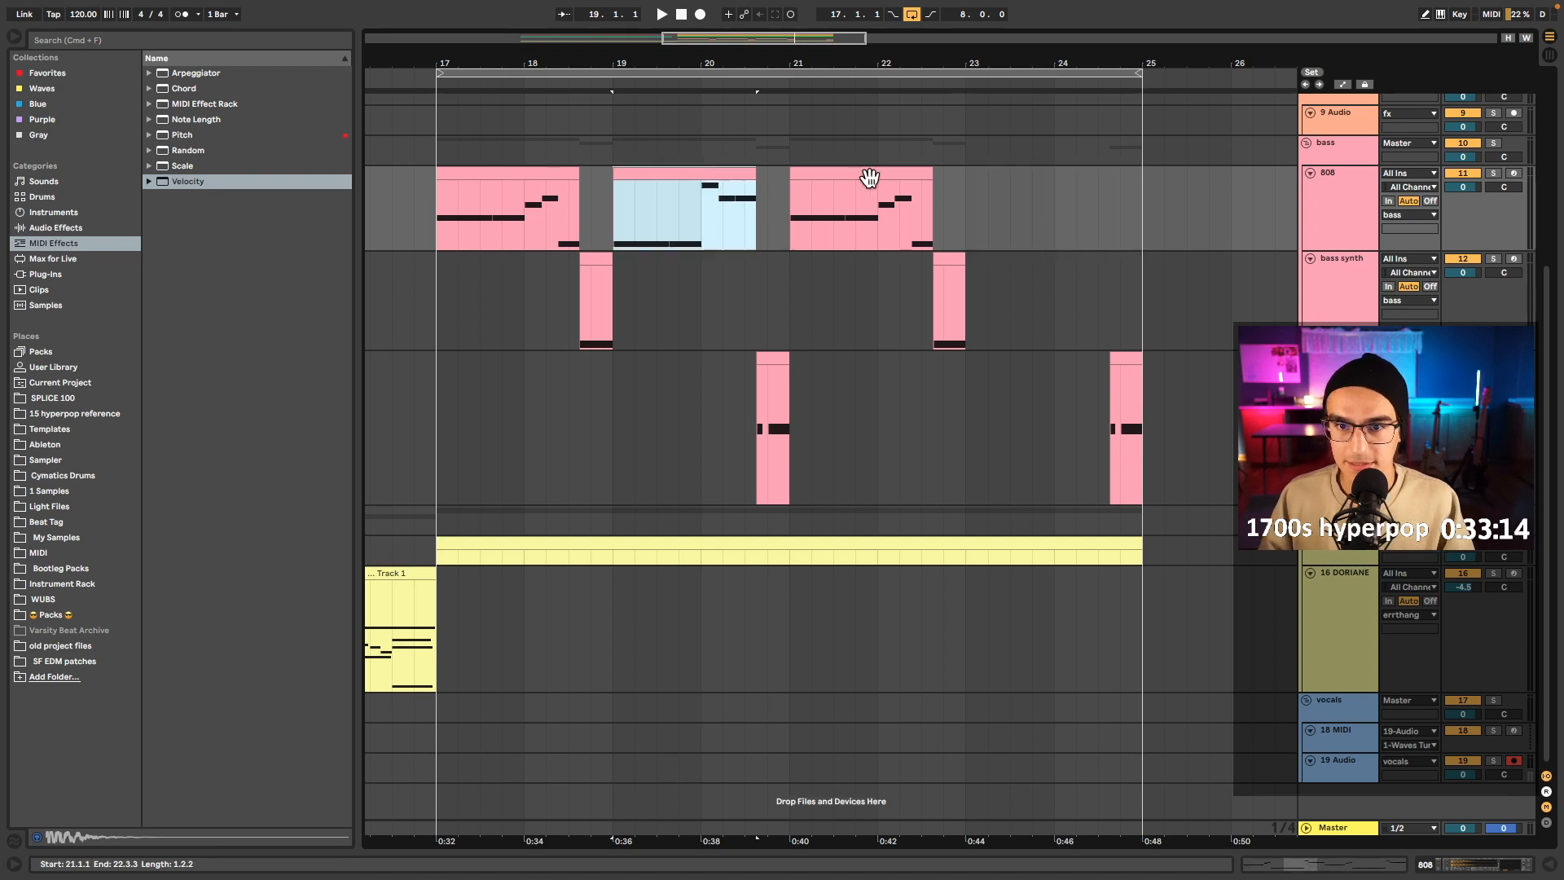
left_click(975, 199)
key("ctrl+v")
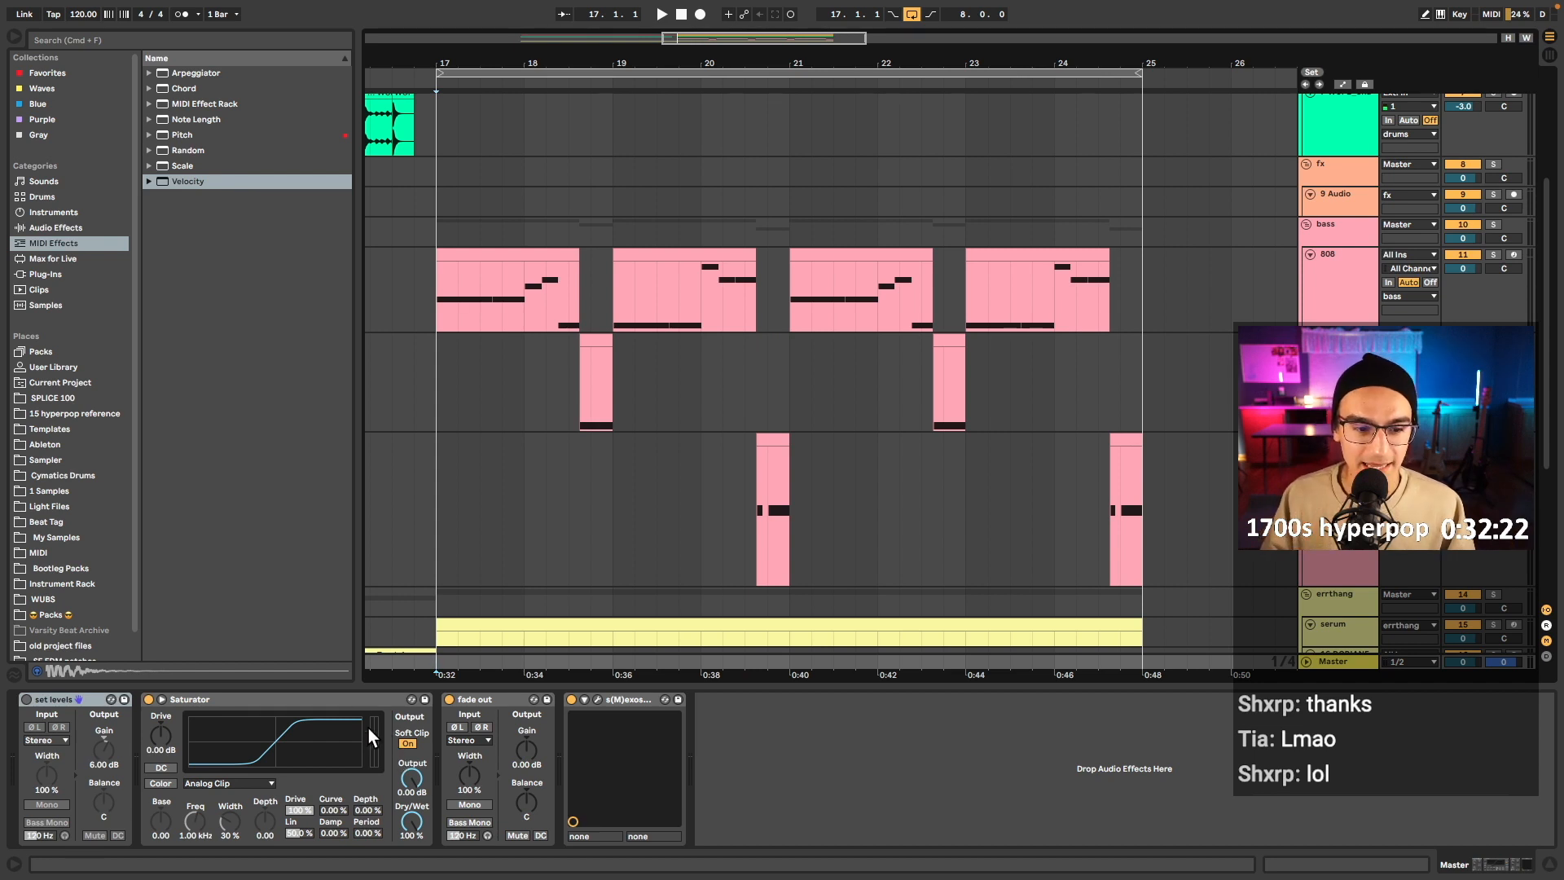
left_click(440, 319)
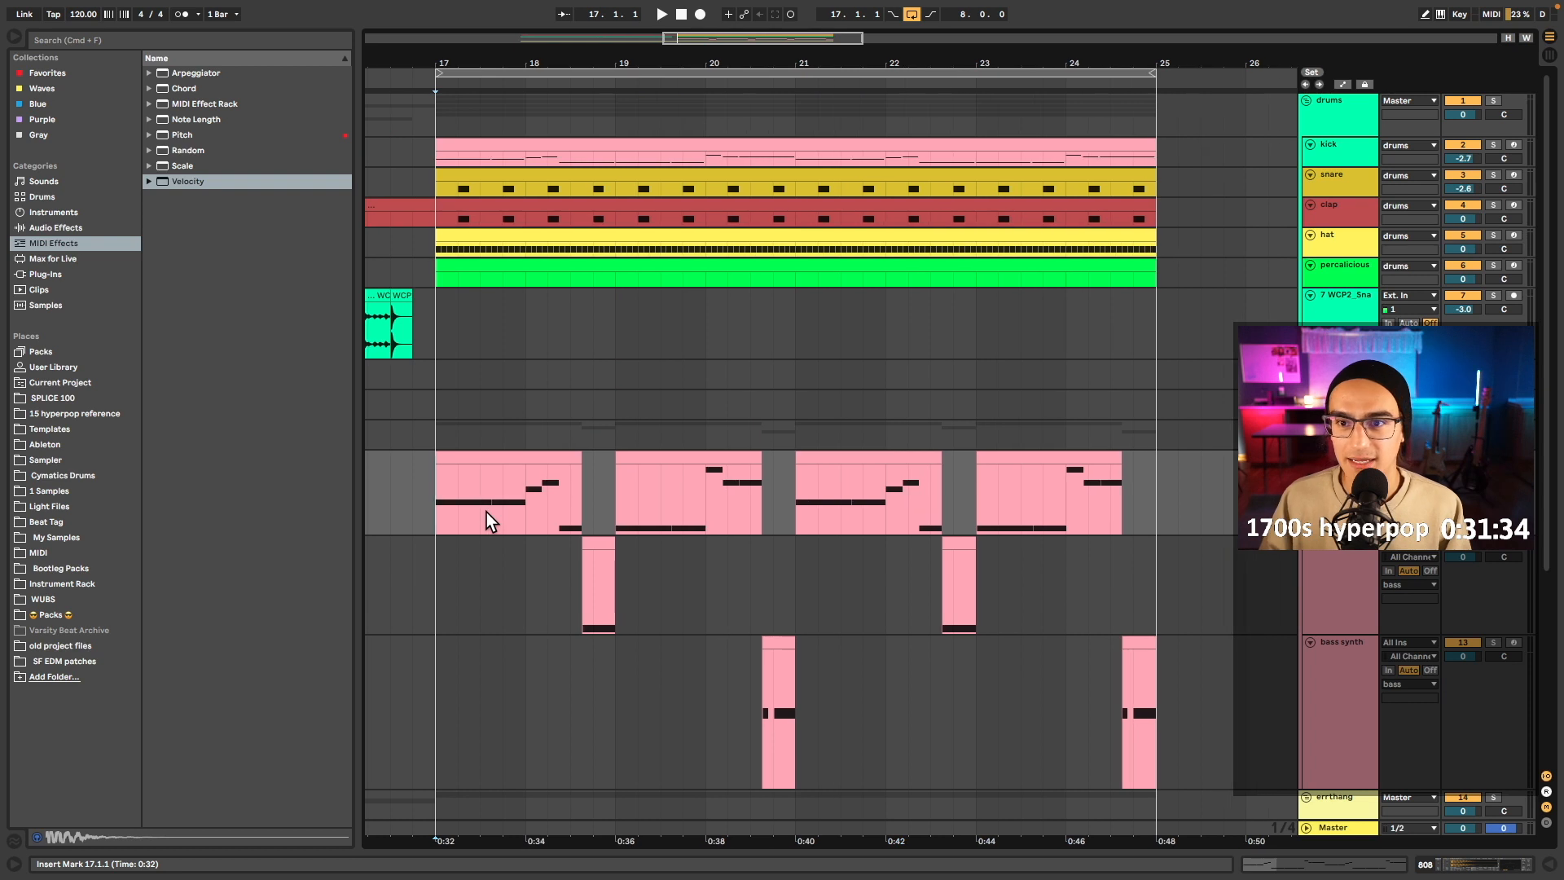
scroll(489, 507, "left", 3)
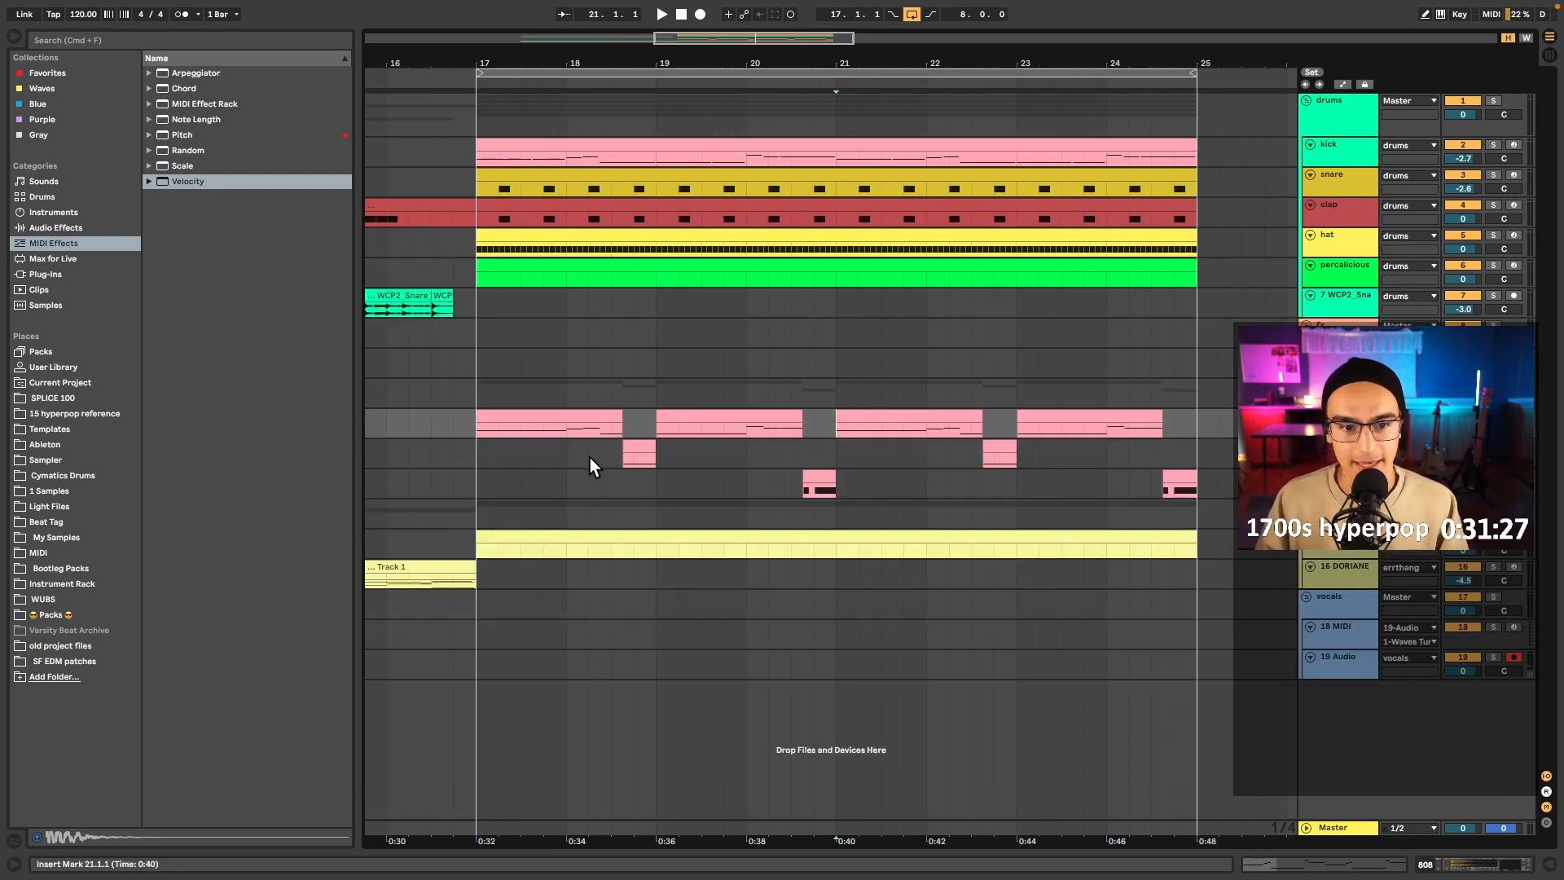
scroll(589, 457, "left", 5)
scroll(600, 451, "down", 2)
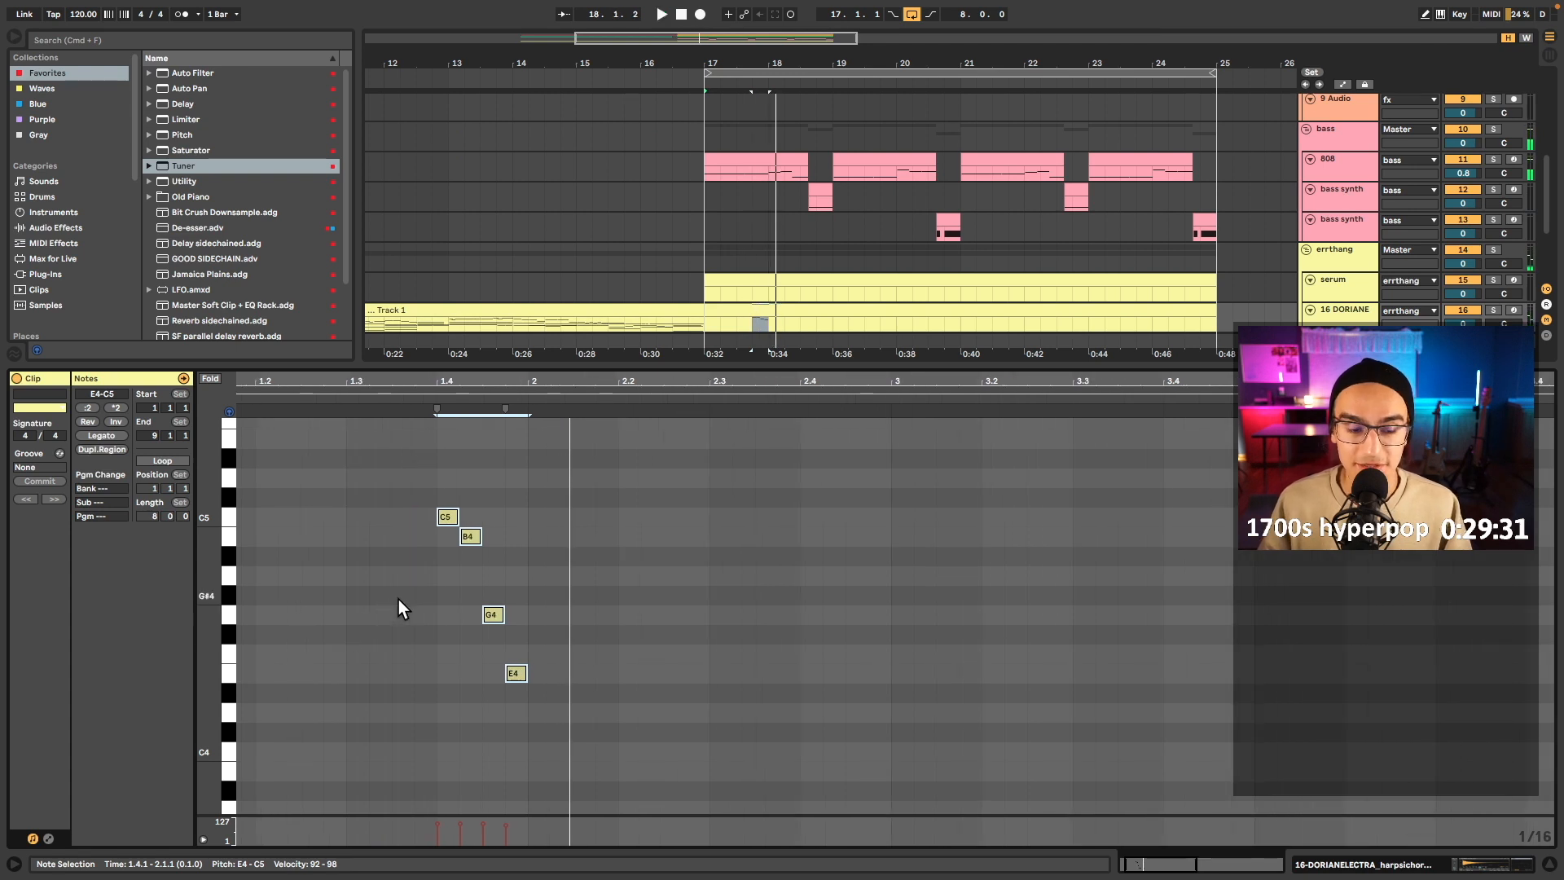
- Draw a 1/32-note trill alternating C5 and D5 before the descending C5 to E4 run in the second harpsichord clip
scroll(451, 578, "left", 2)
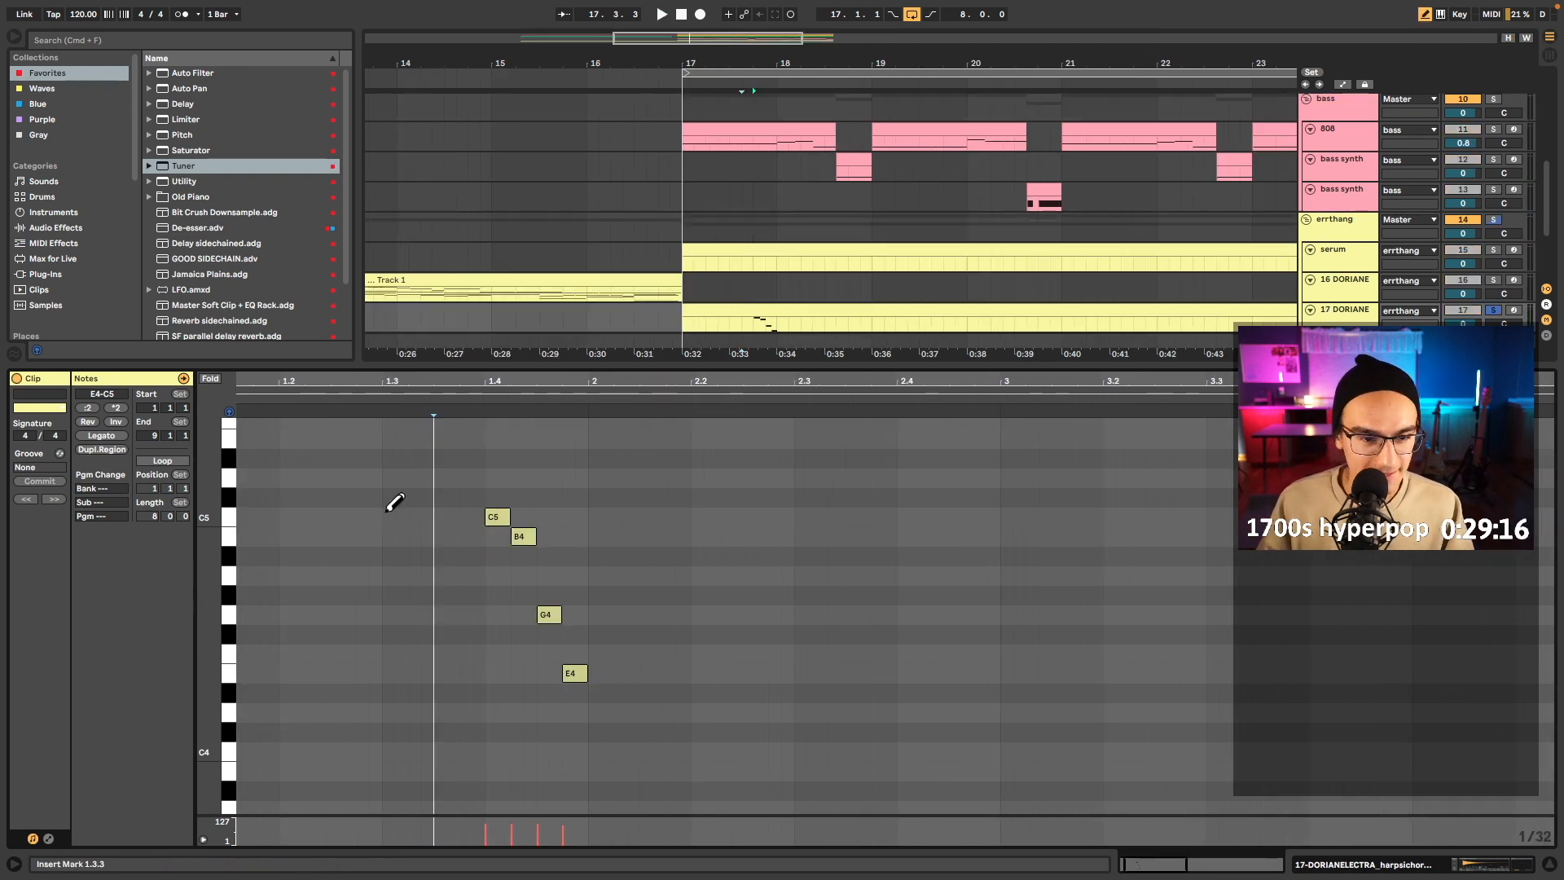
left_click(388, 517)
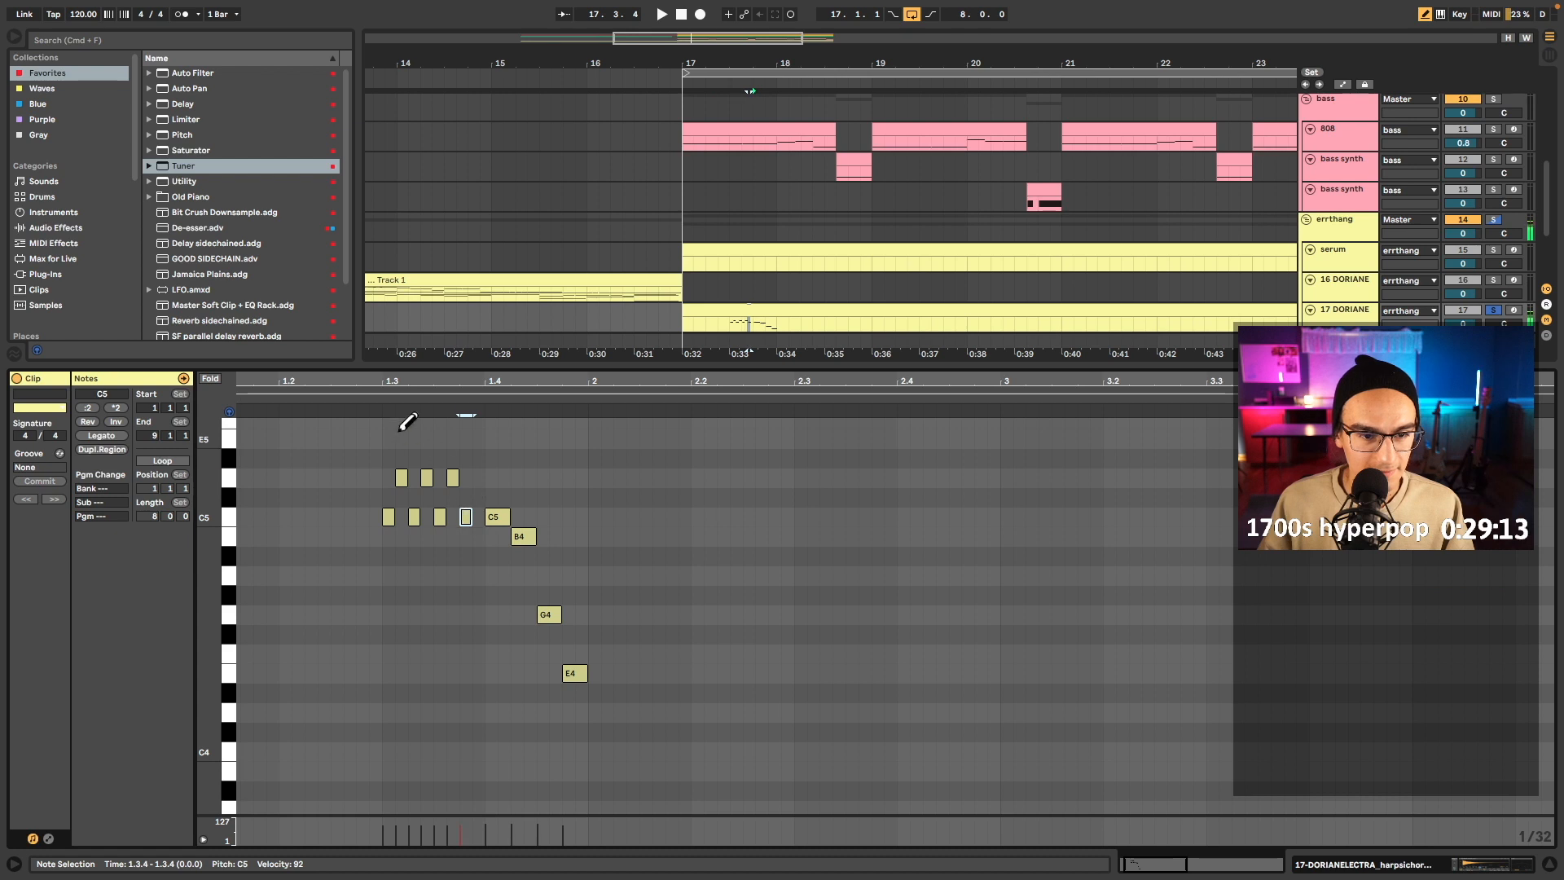
left_click(383, 400)
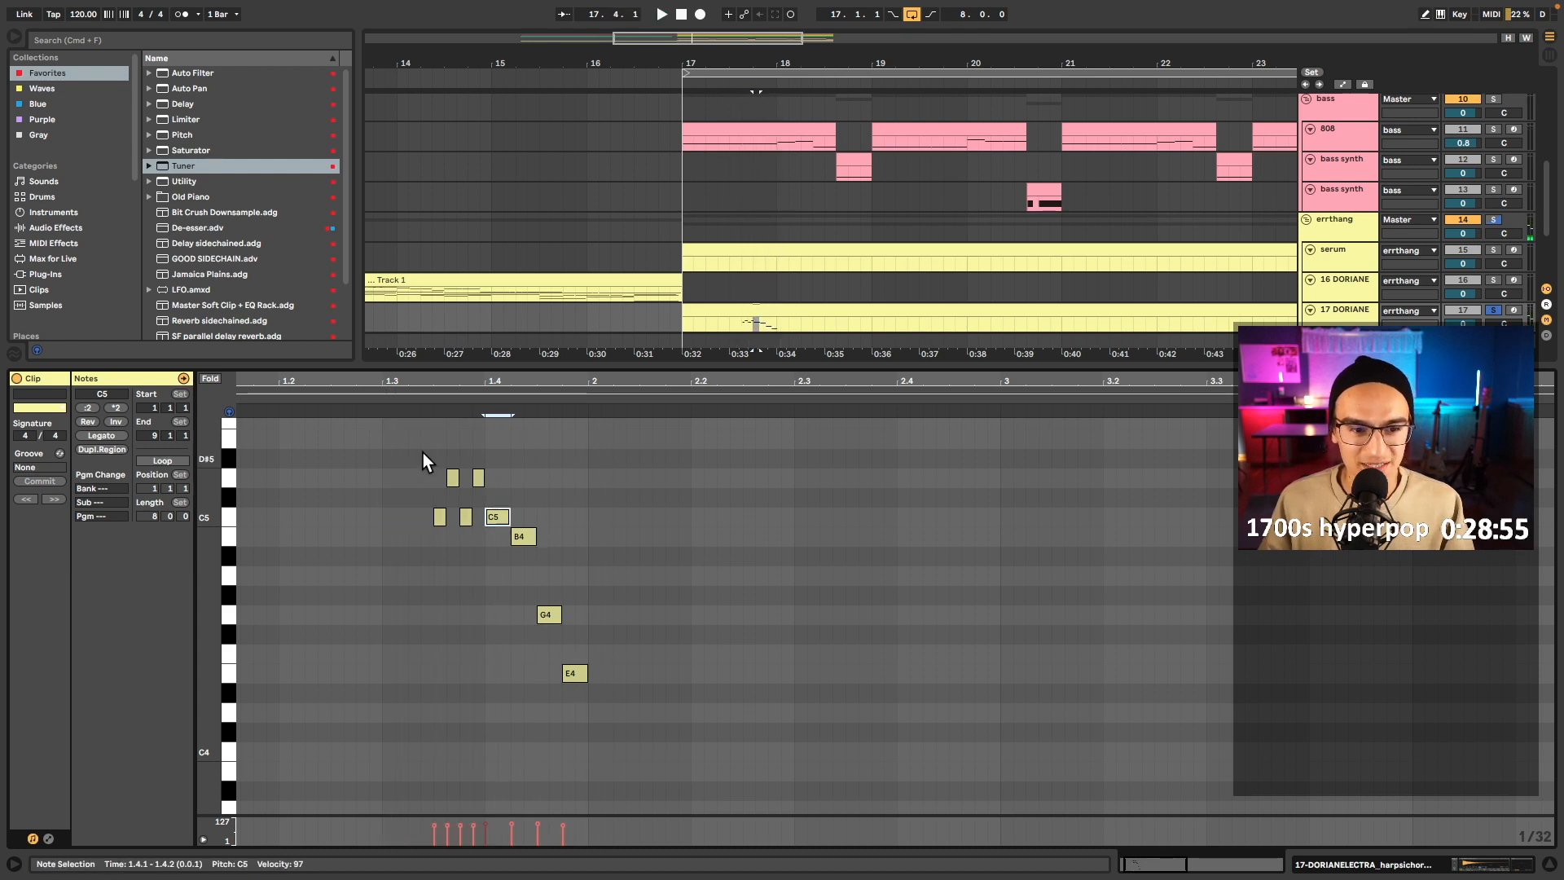
- Play back the harpsichord melody around the trill and place the insert mark at clip position 3.4.4
left_click(422, 452)
key("space")
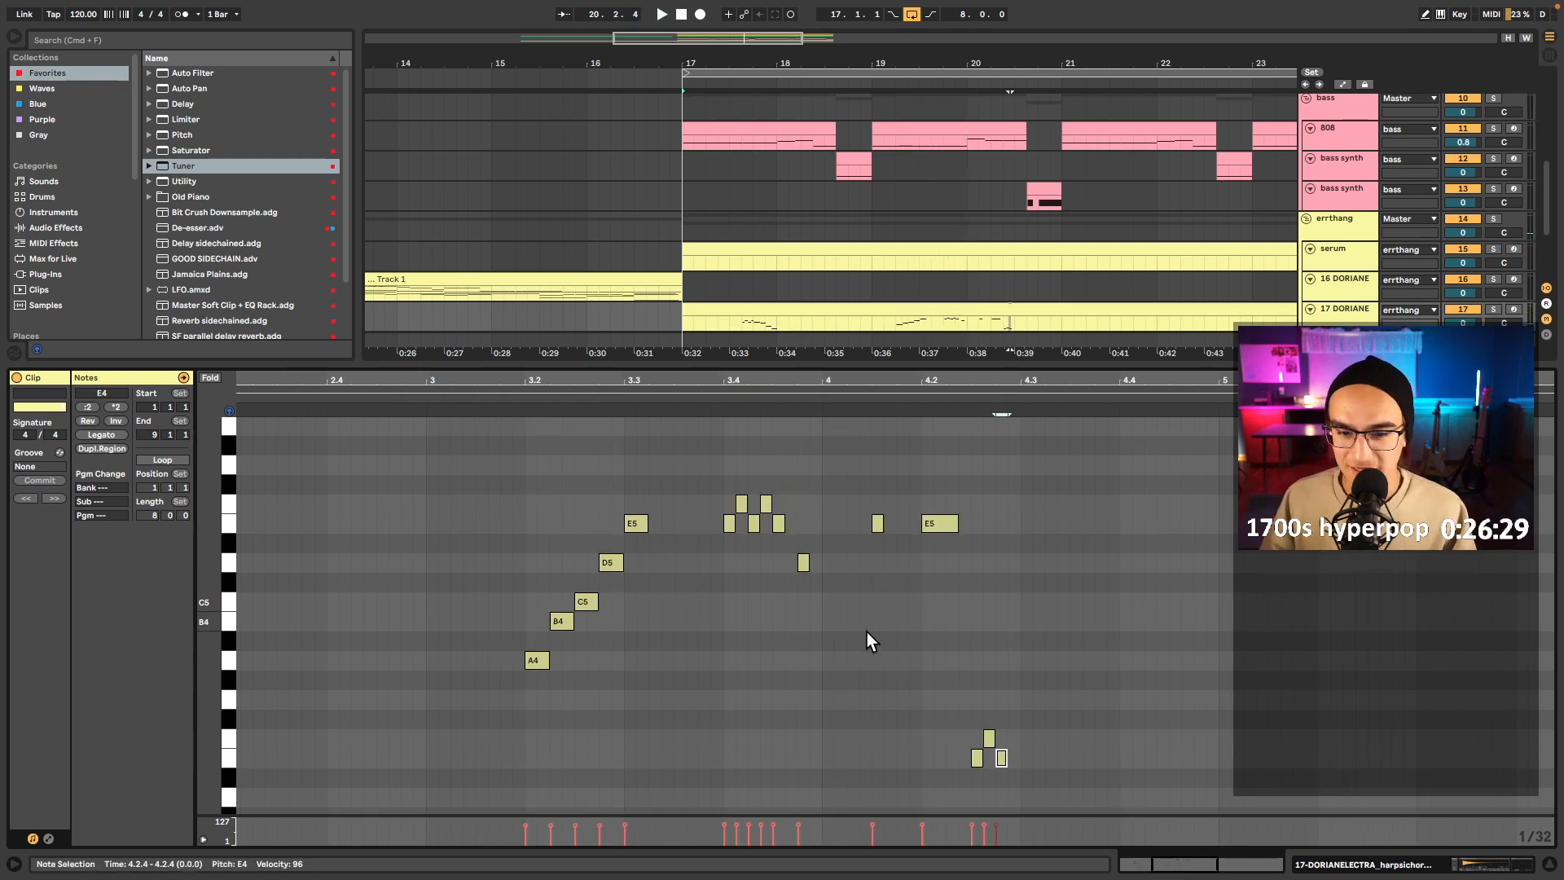
left_click(815, 649)
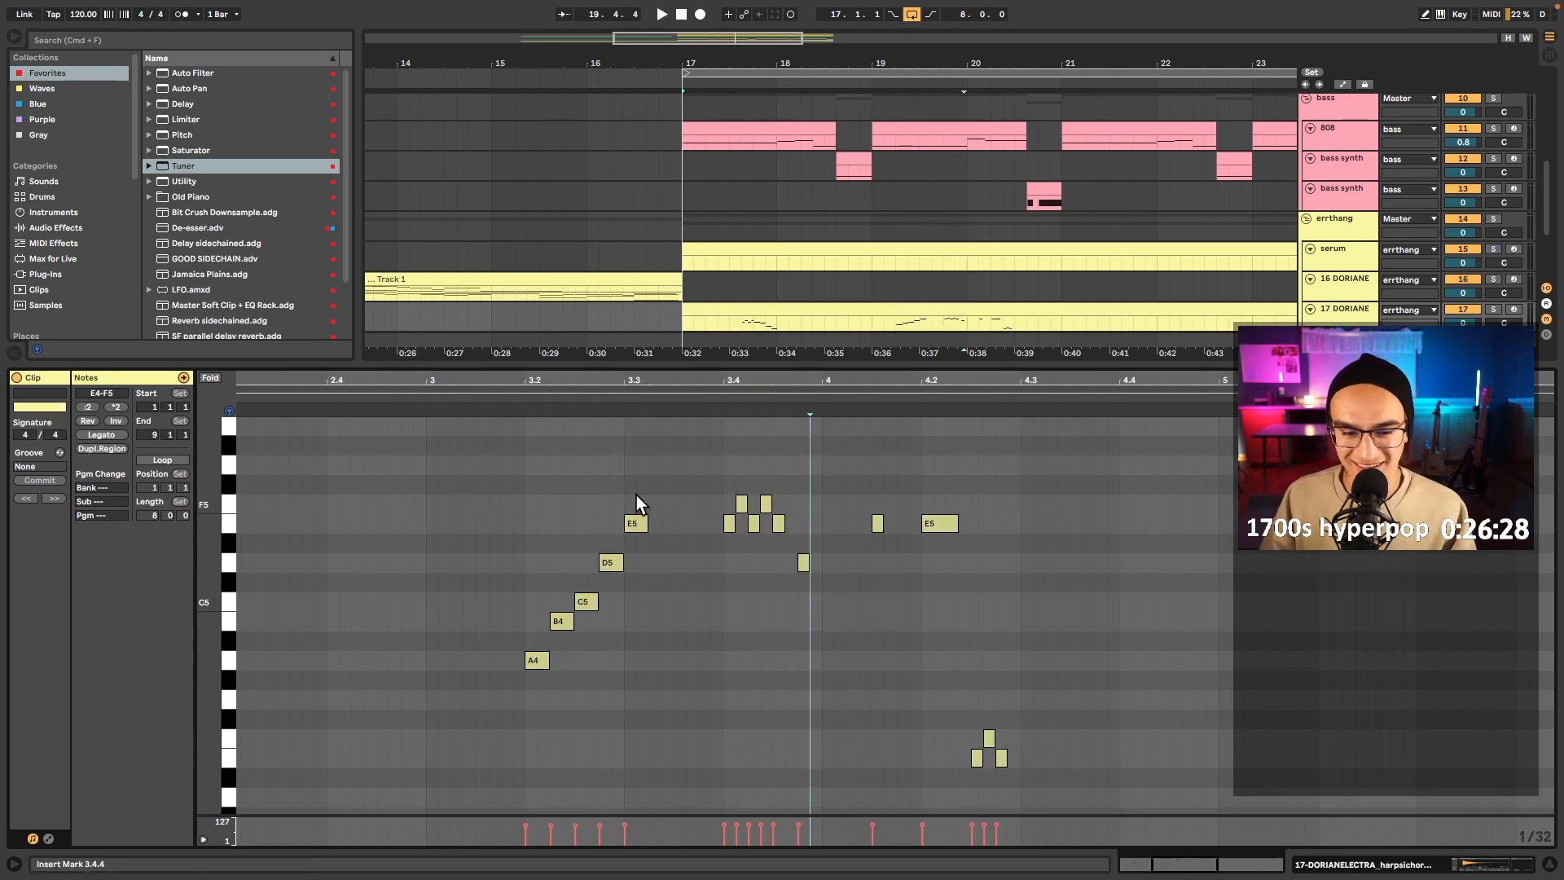
- Play back the intro from bar 9 and check the snare march in solo
left_click(656, 410)
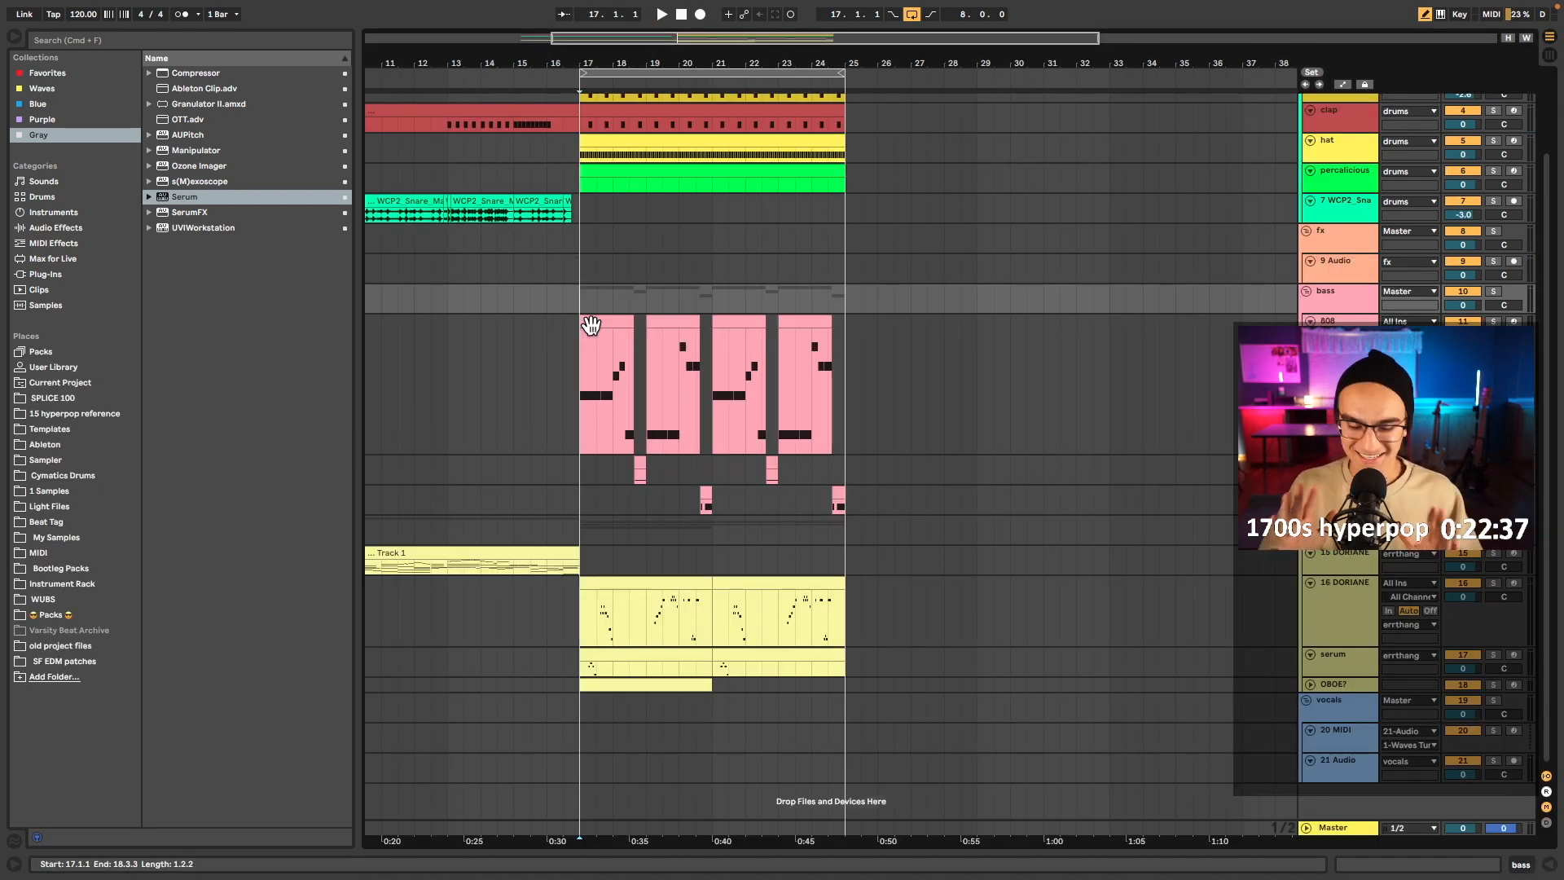
scroll(525, 554, "left", 2)
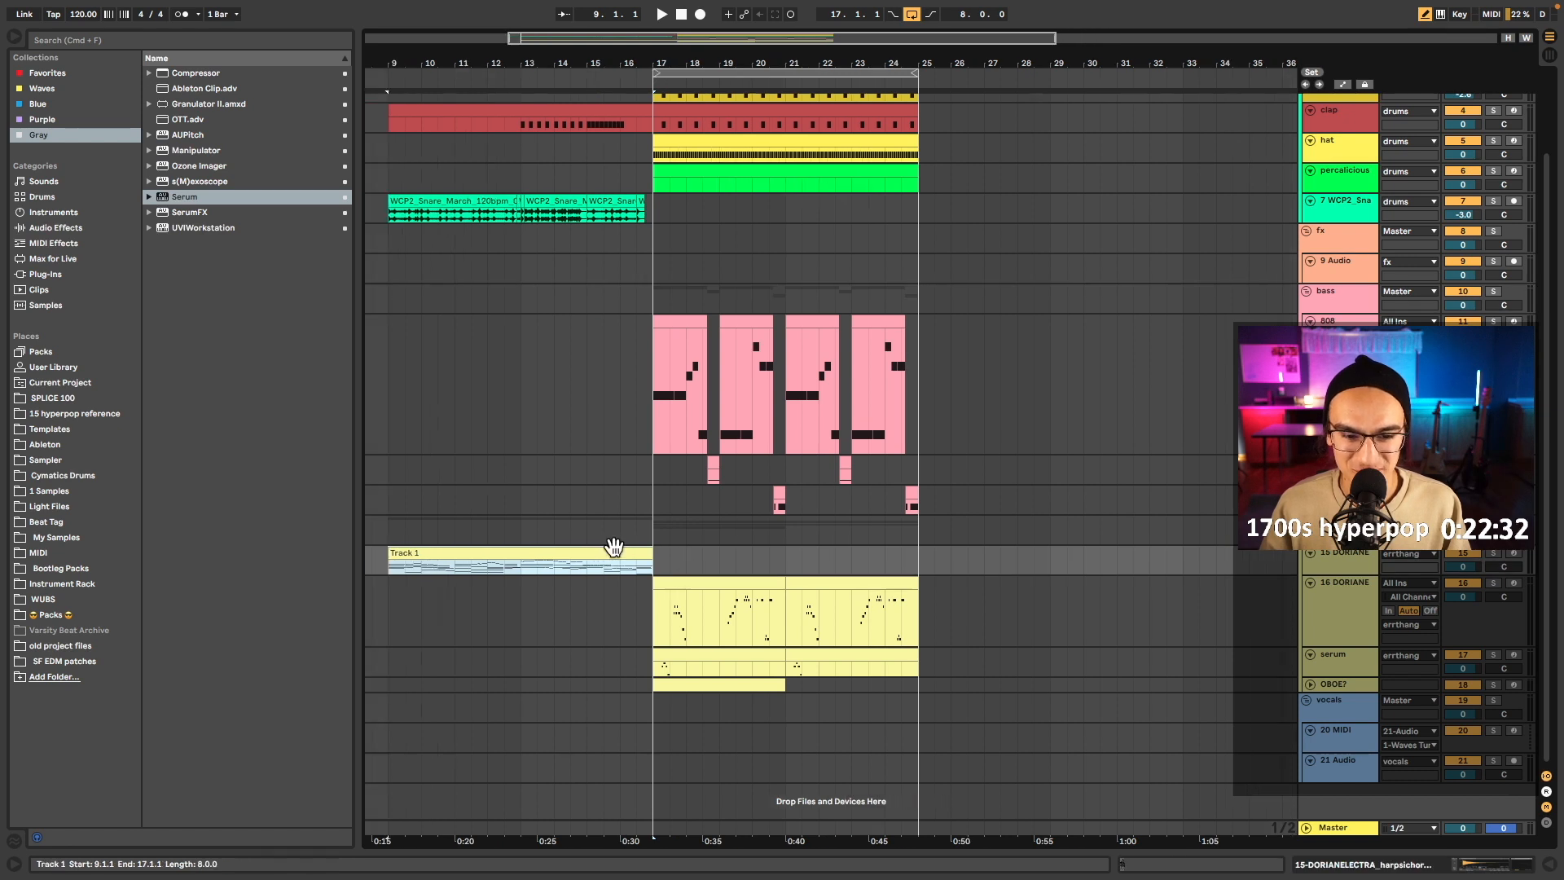
key("space")
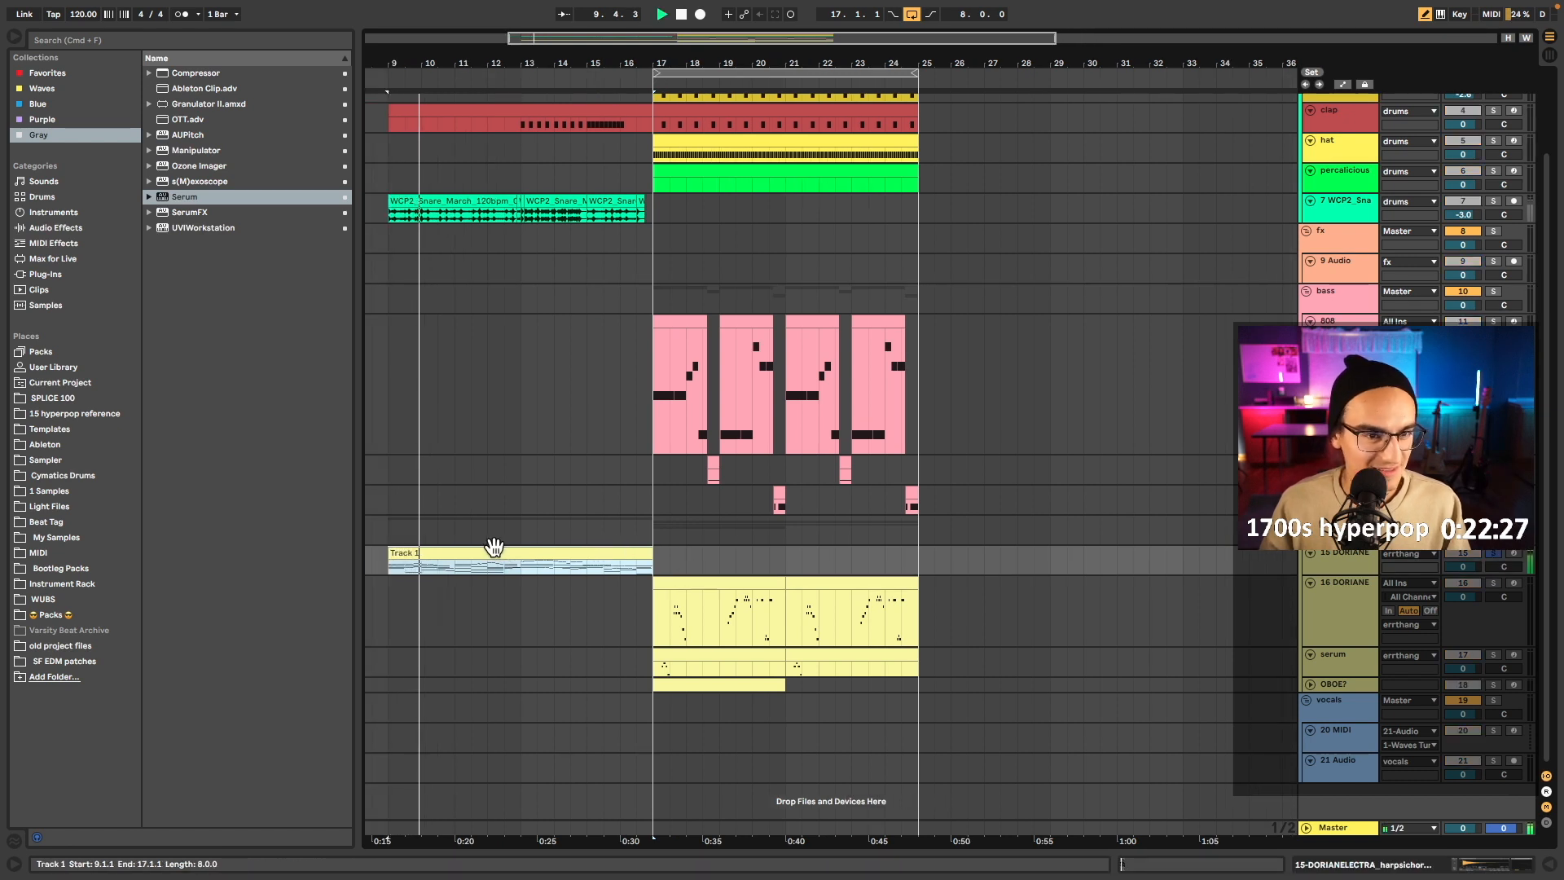
key("space")
left_click(470, 201)
key("s")
key("space")
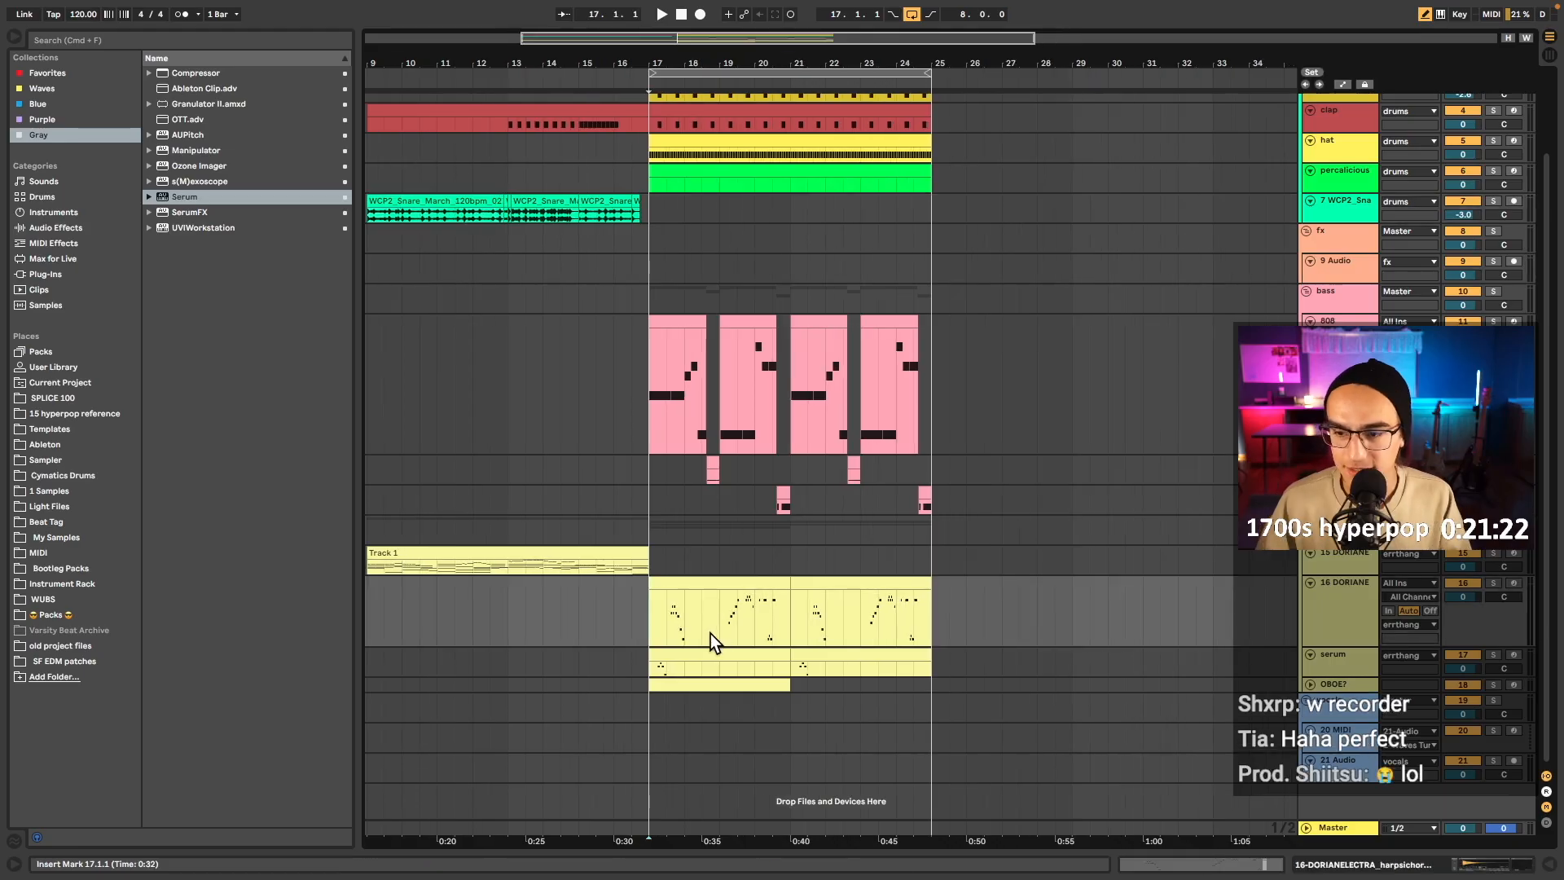
- Record a live recorder take over the drop from bar 17 onto the 19 Audio track in the errthang group
scroll(710, 634, "up", 5)
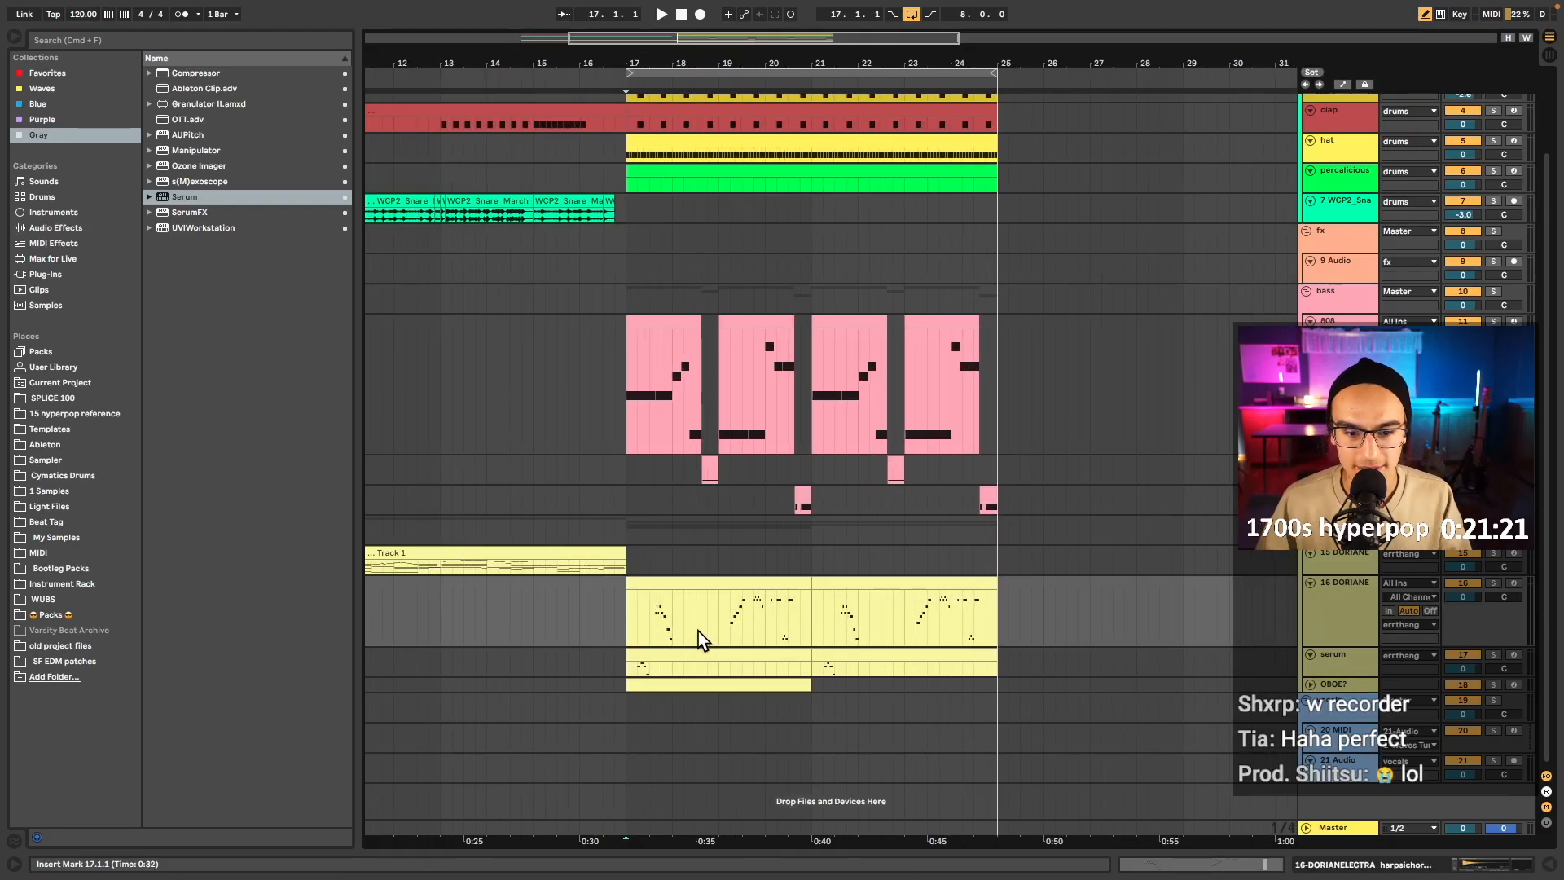
left_click(768, 629)
key("space")
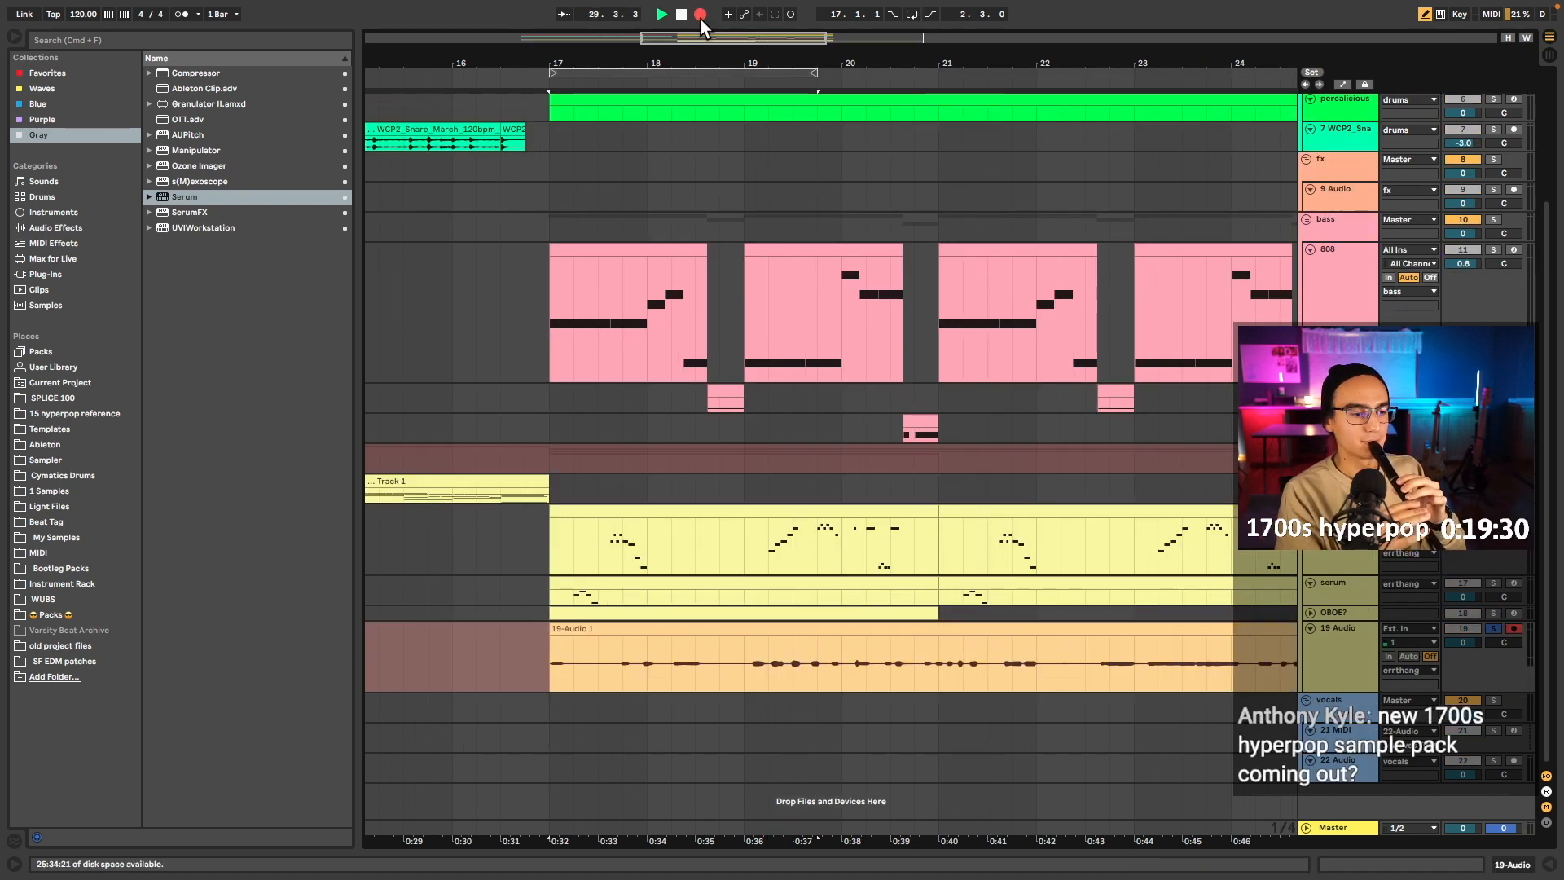
key("space")
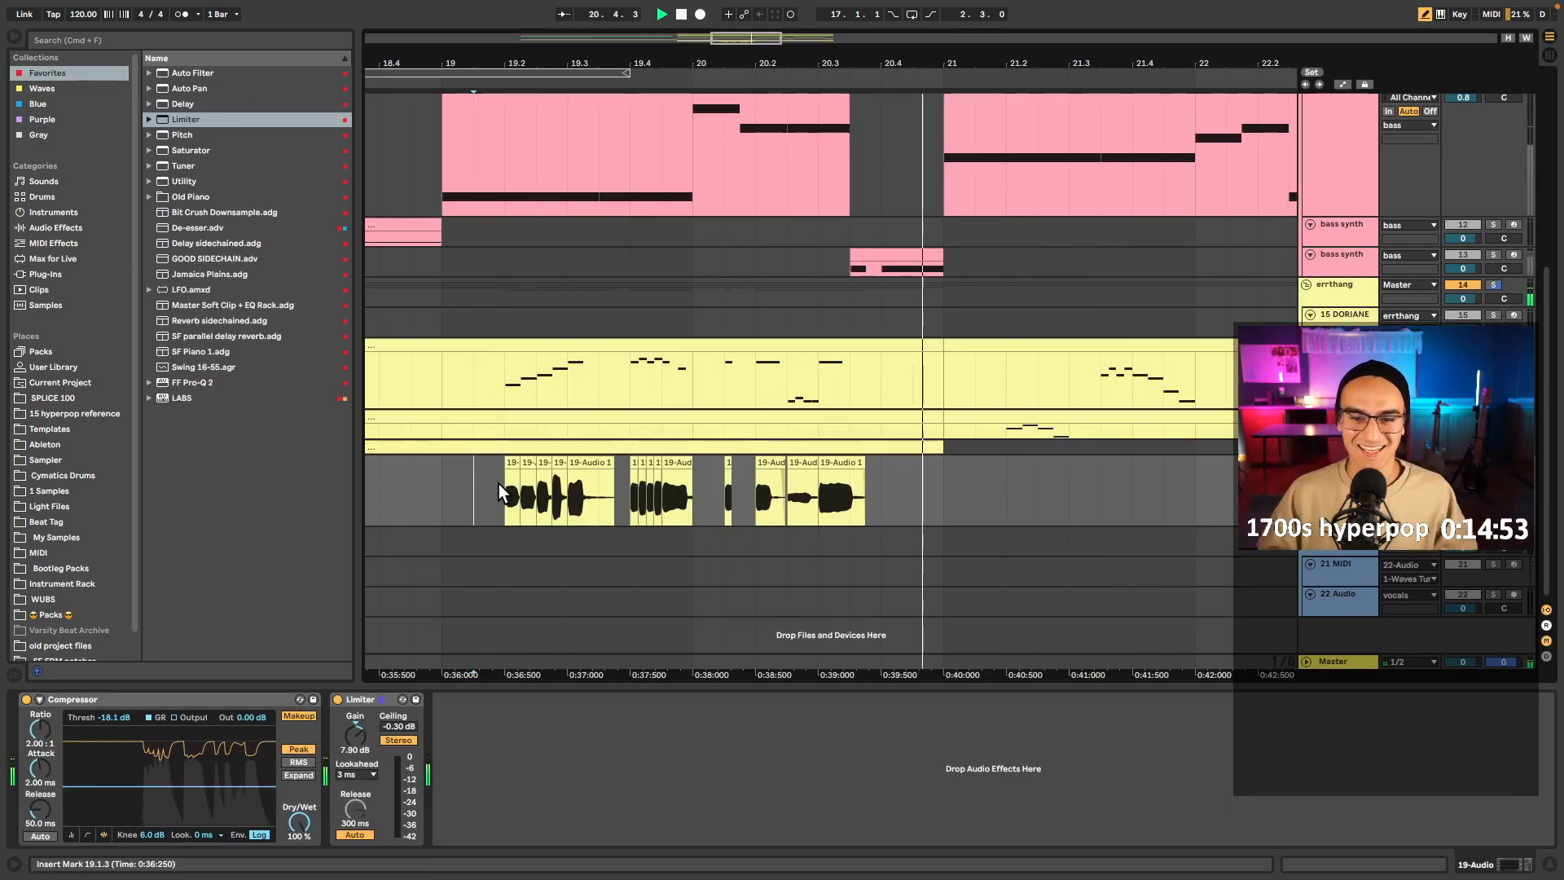
- Open the 23-Audio 28 vocal clip and warp it so the first word lands on clip bar 2, checking it from song bar 17
key("space")
scroll(545, 497, "down", 8)
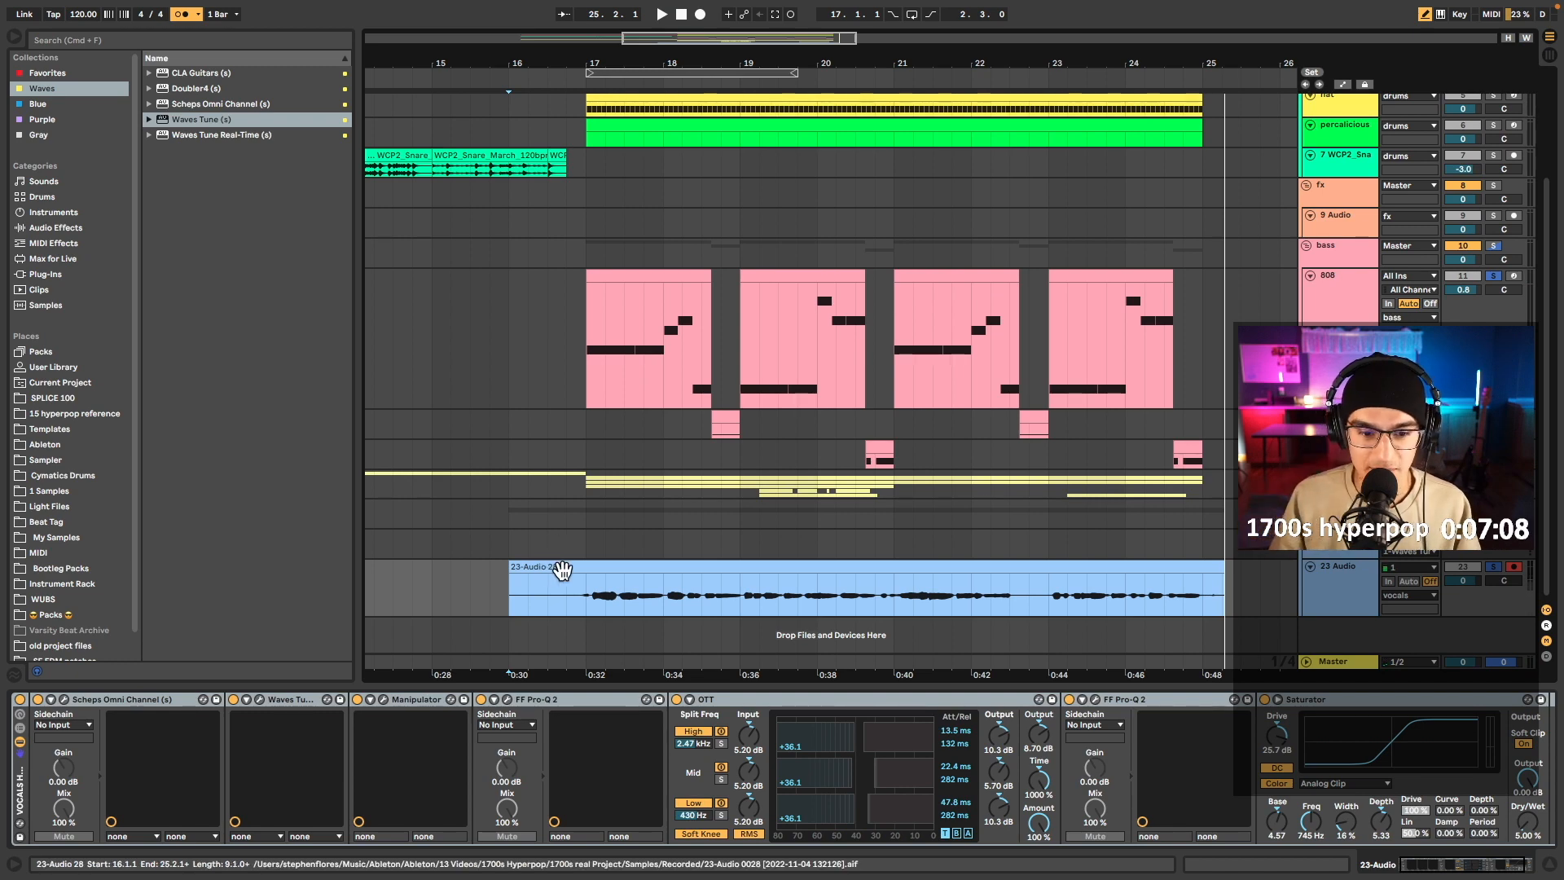
double_click(541, 563)
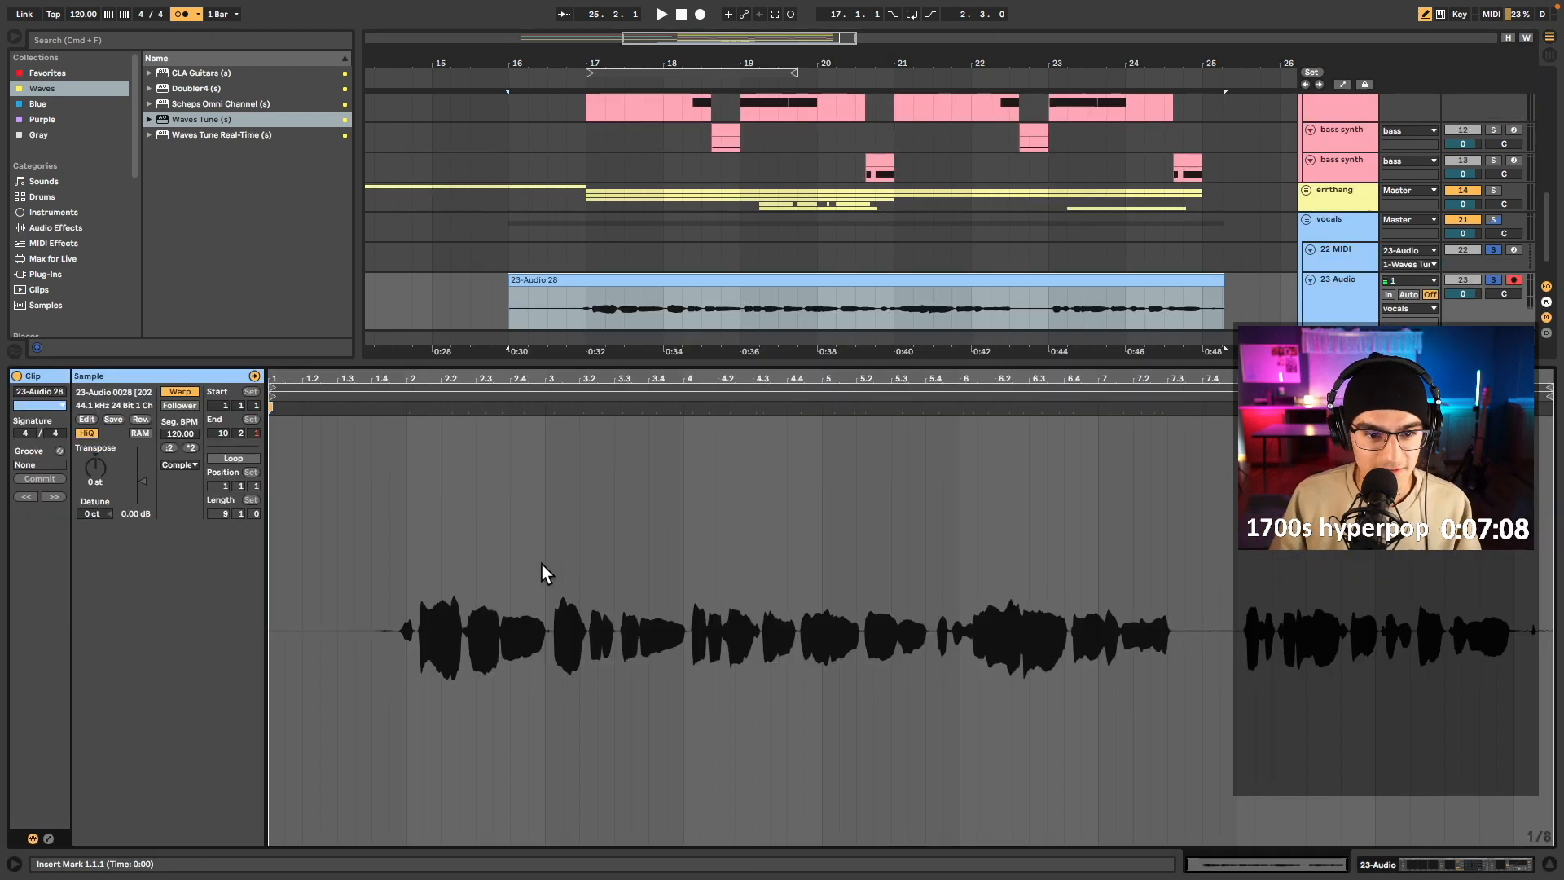
scroll(417, 440, "up", 3)
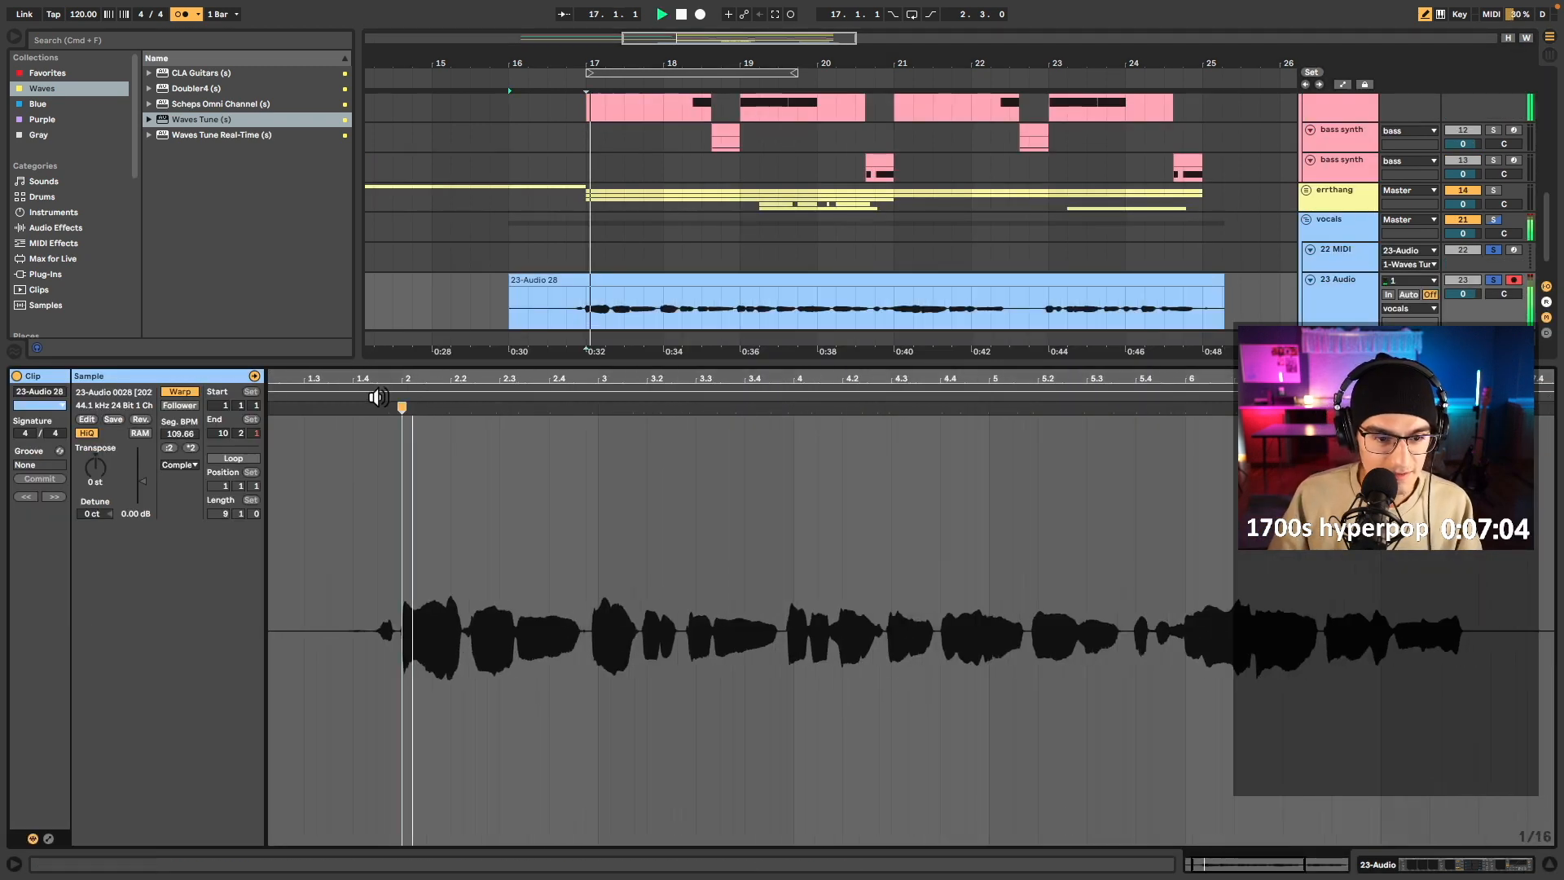
double_click(639, 363)
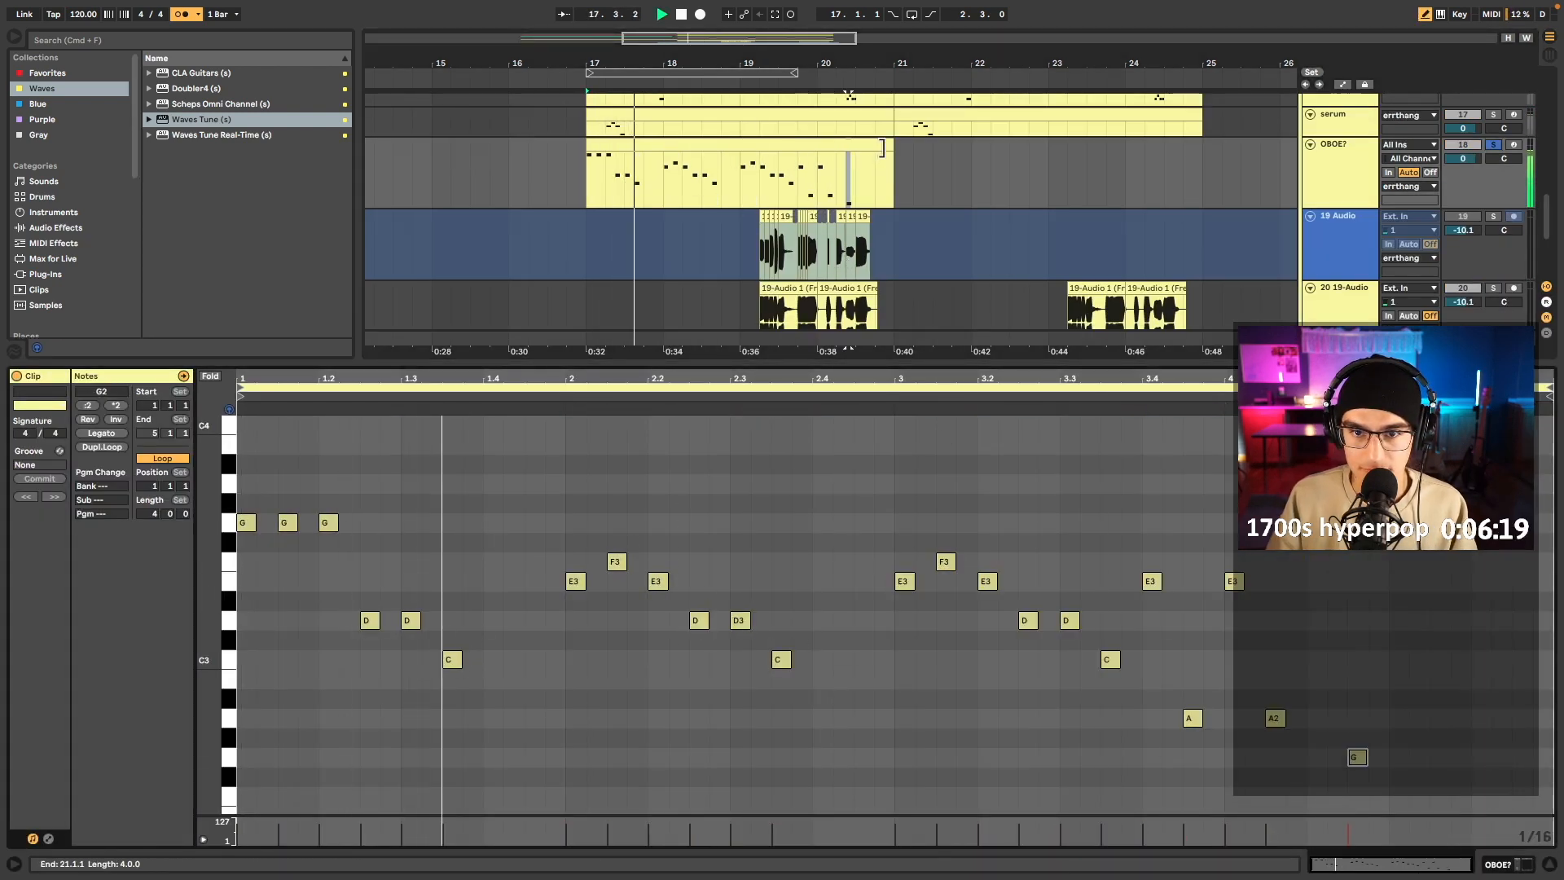
- Extend the OBOE? clip to bar 25 and duplicate the short vocal slice at 22.3 for a stutter
left_click(883, 148)
left_click_drag(889, 147, 1198, 148)
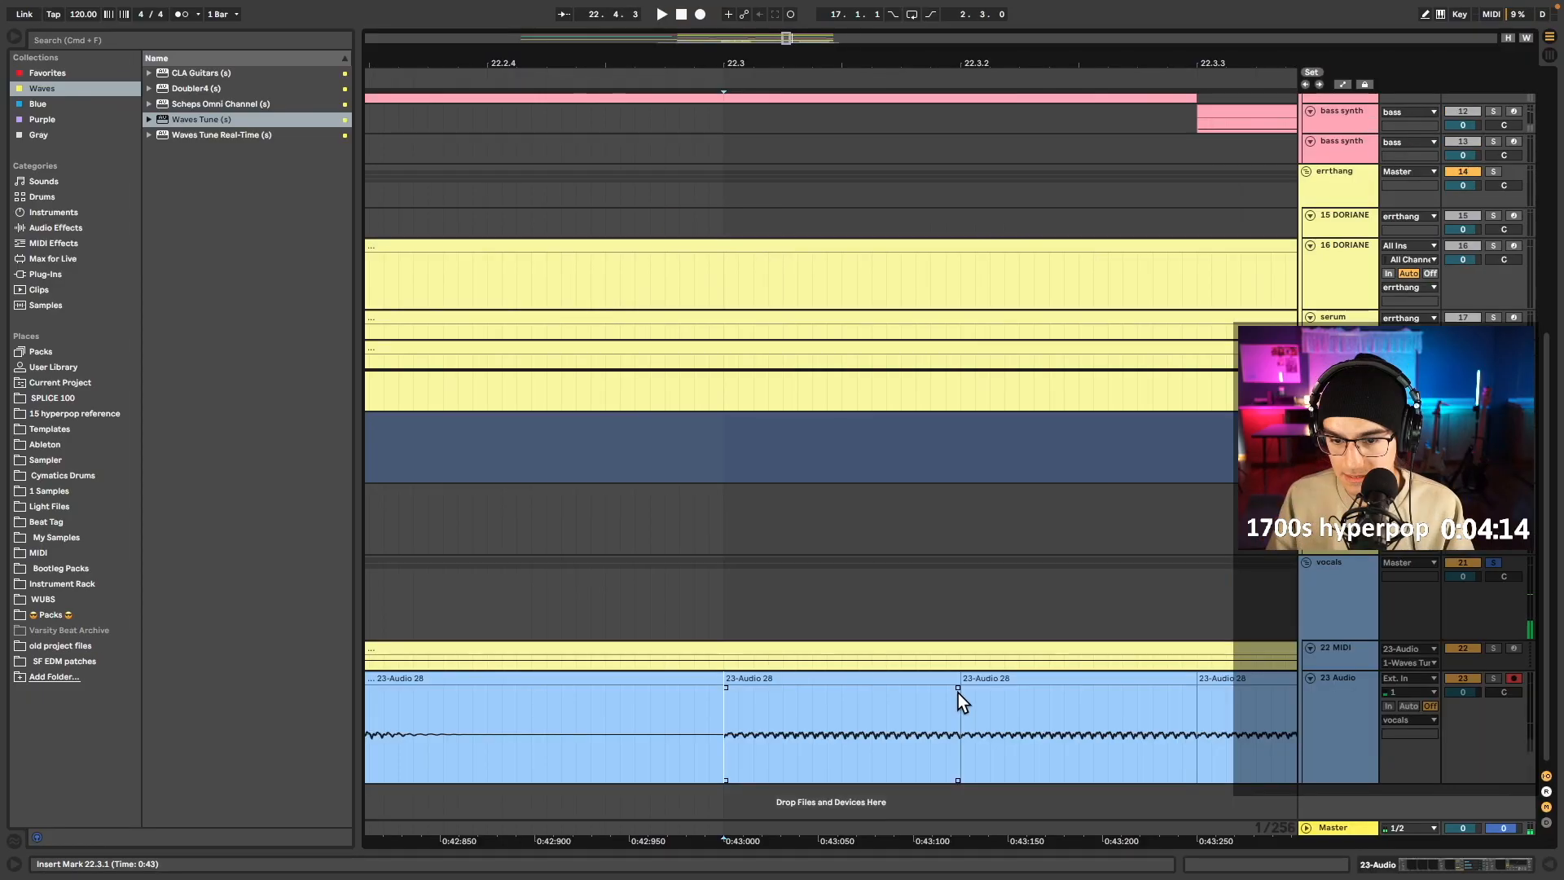
key("super+d")
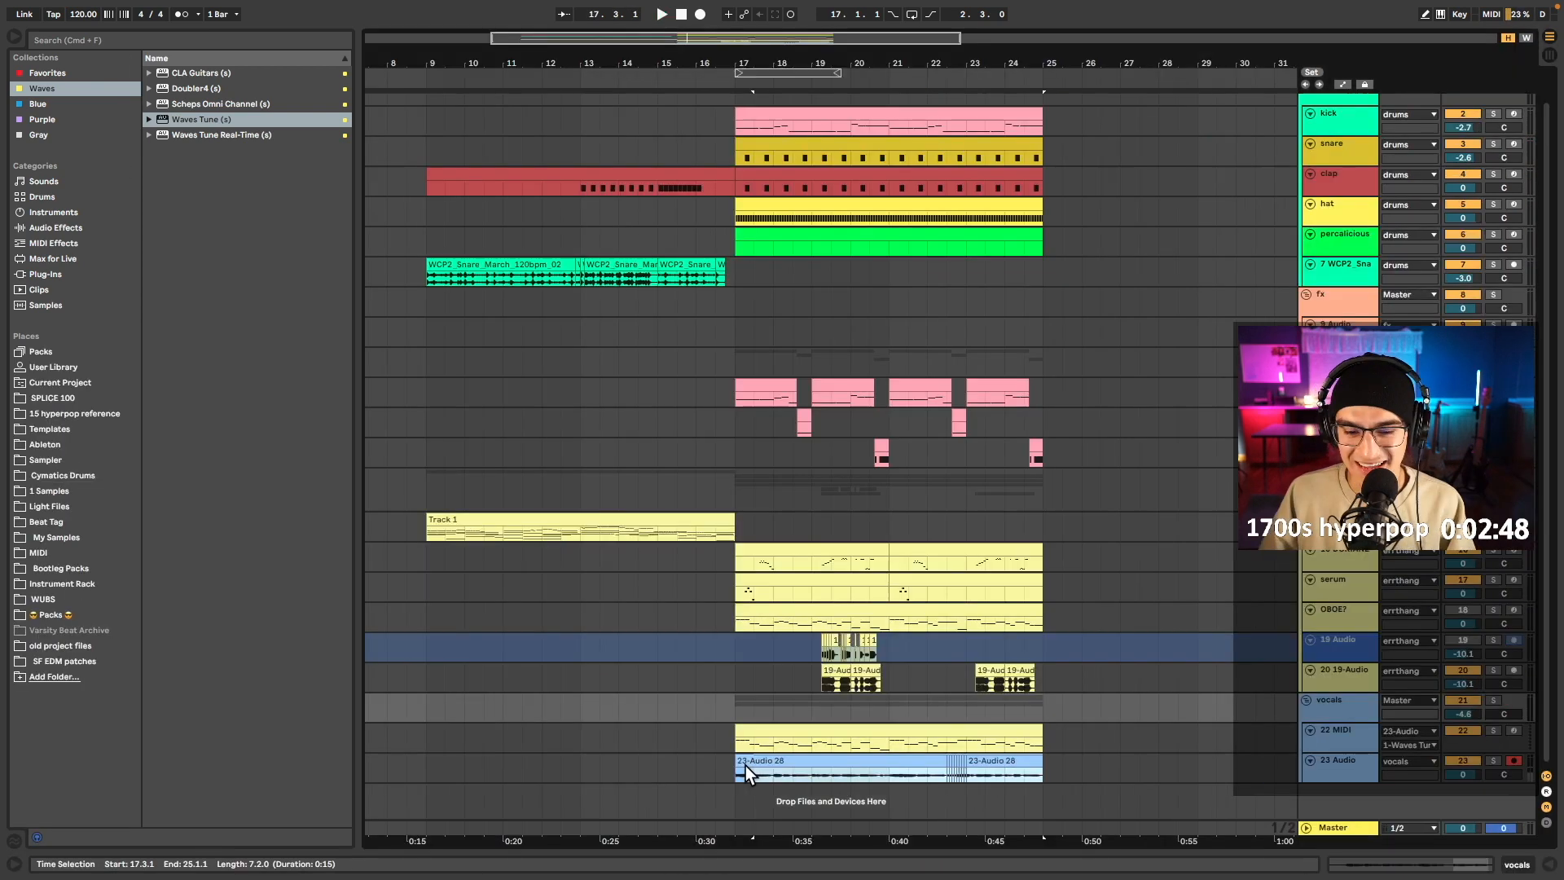
- Load the BA Mellow CPU [VB] preset from Hyperpop Pack Vol 3 in the new Serum bass track
scroll(737, 487, "right", 3)
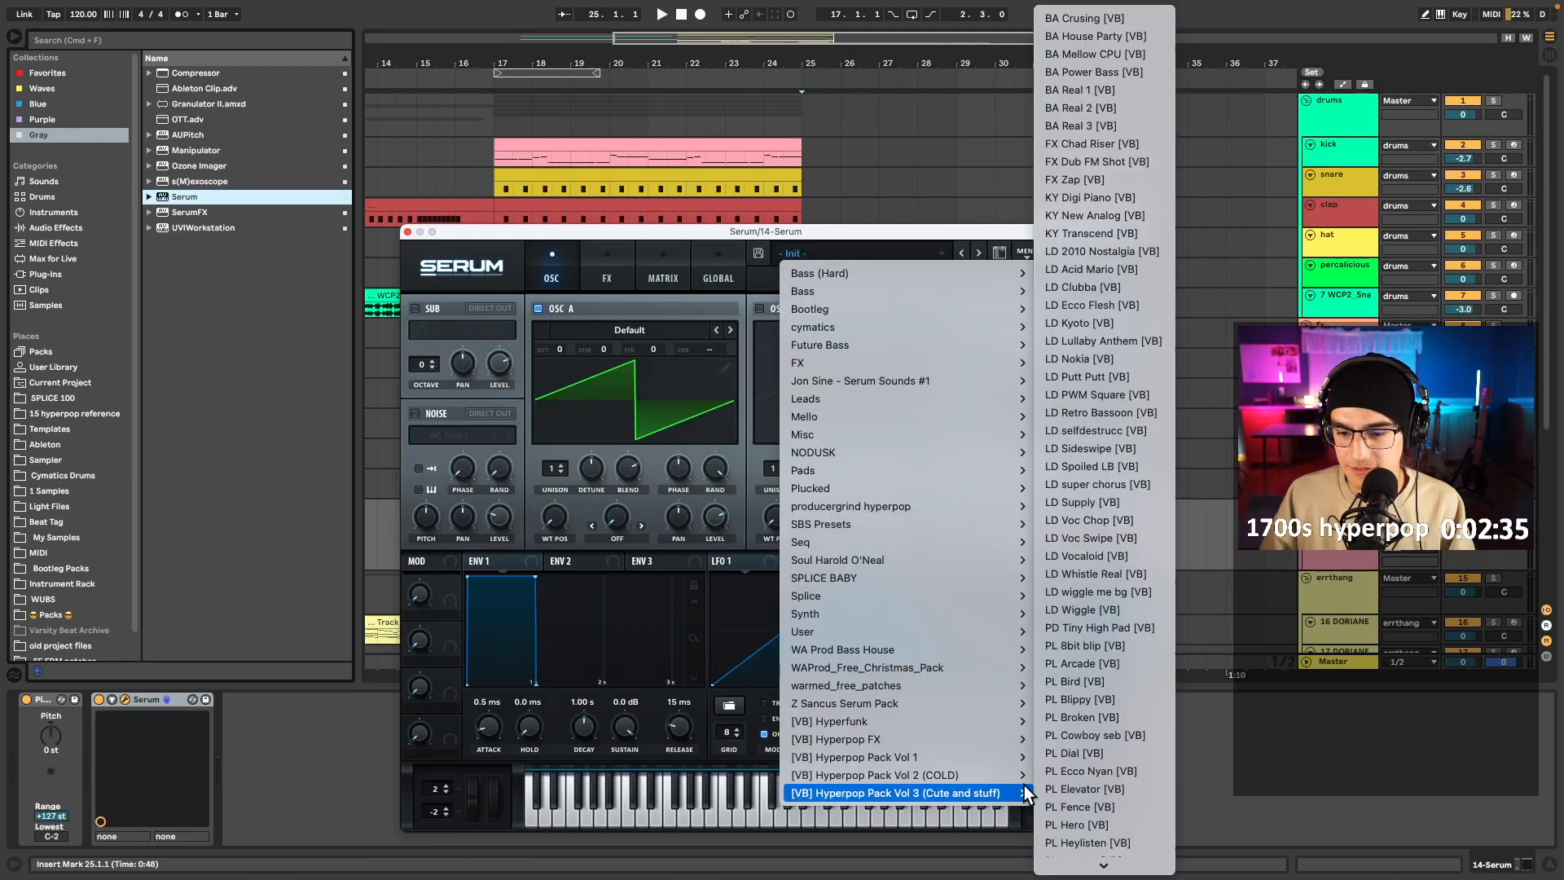
left_click(1113, 55)
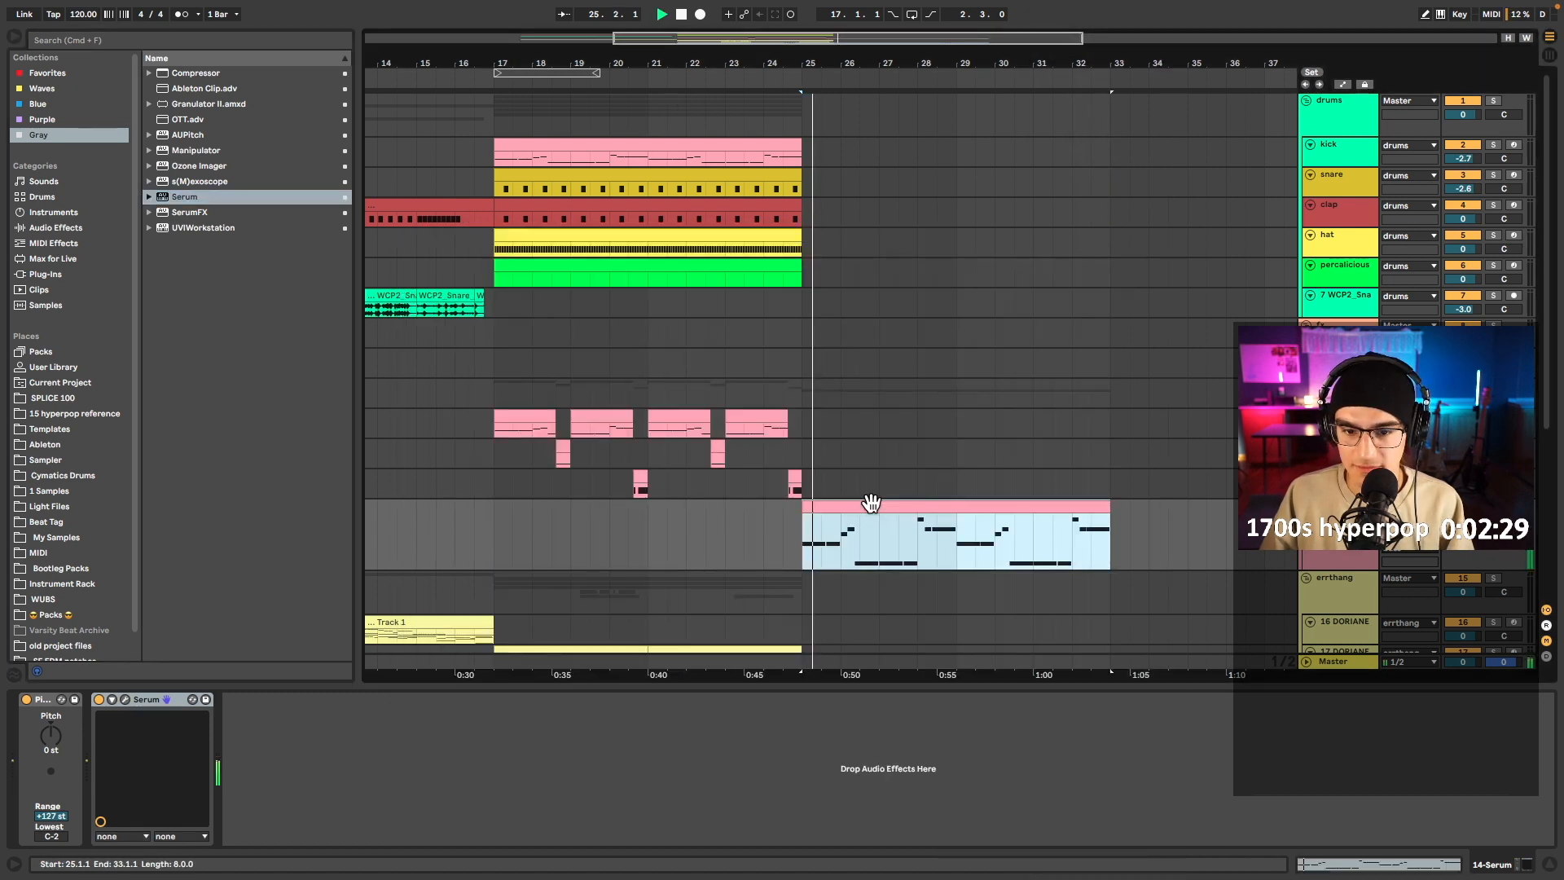
- Edit the Auto Filter frequency automation on the 24 23-Audio vocal track at bar 25
scroll(884, 492, "down", 5)
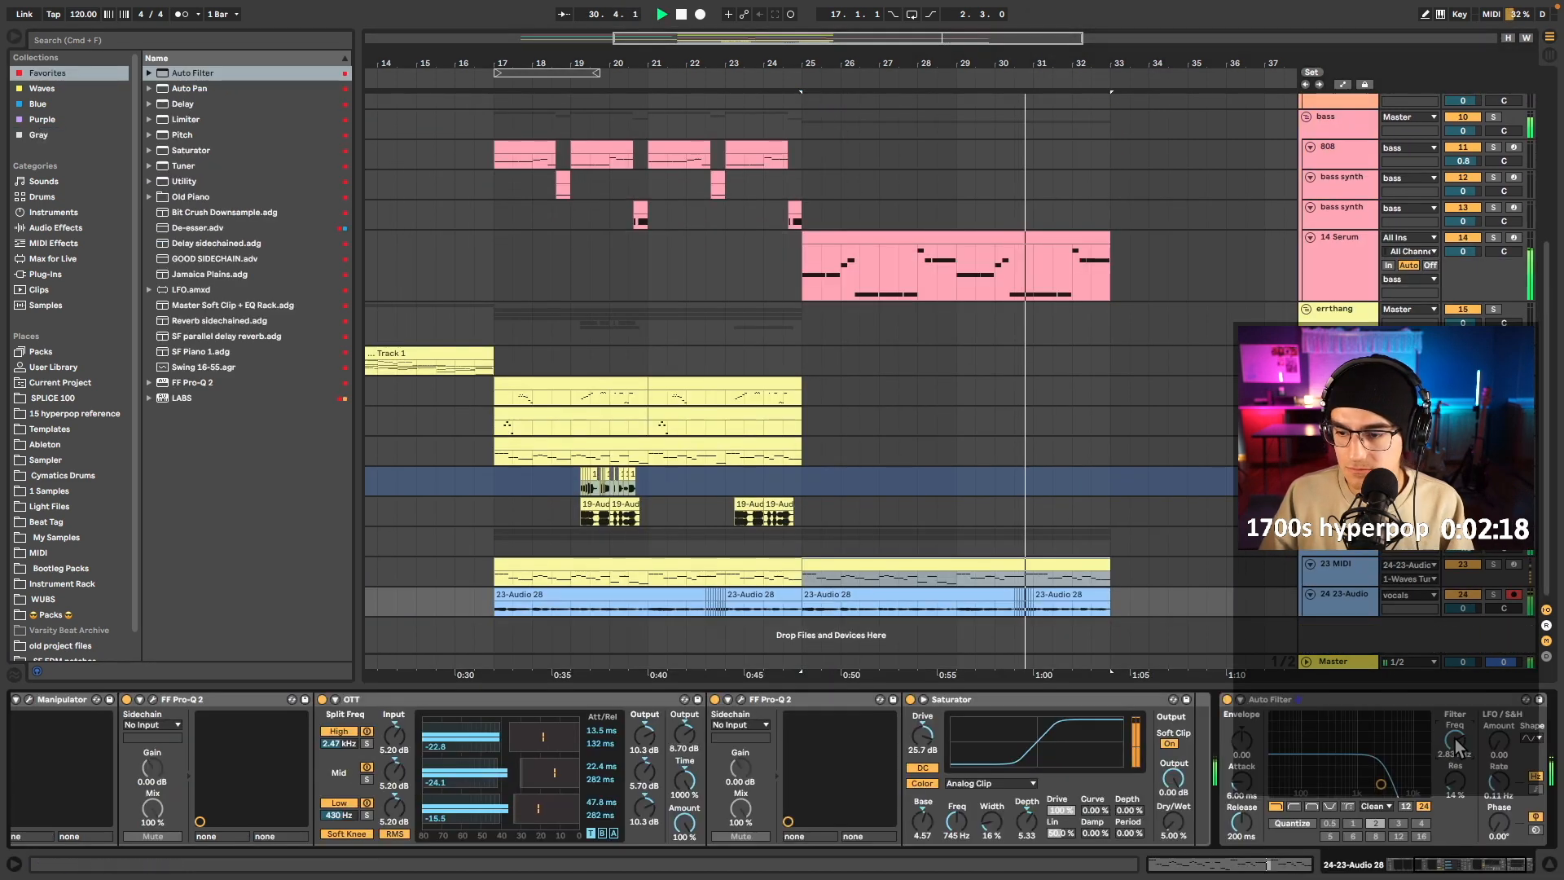
key("a")
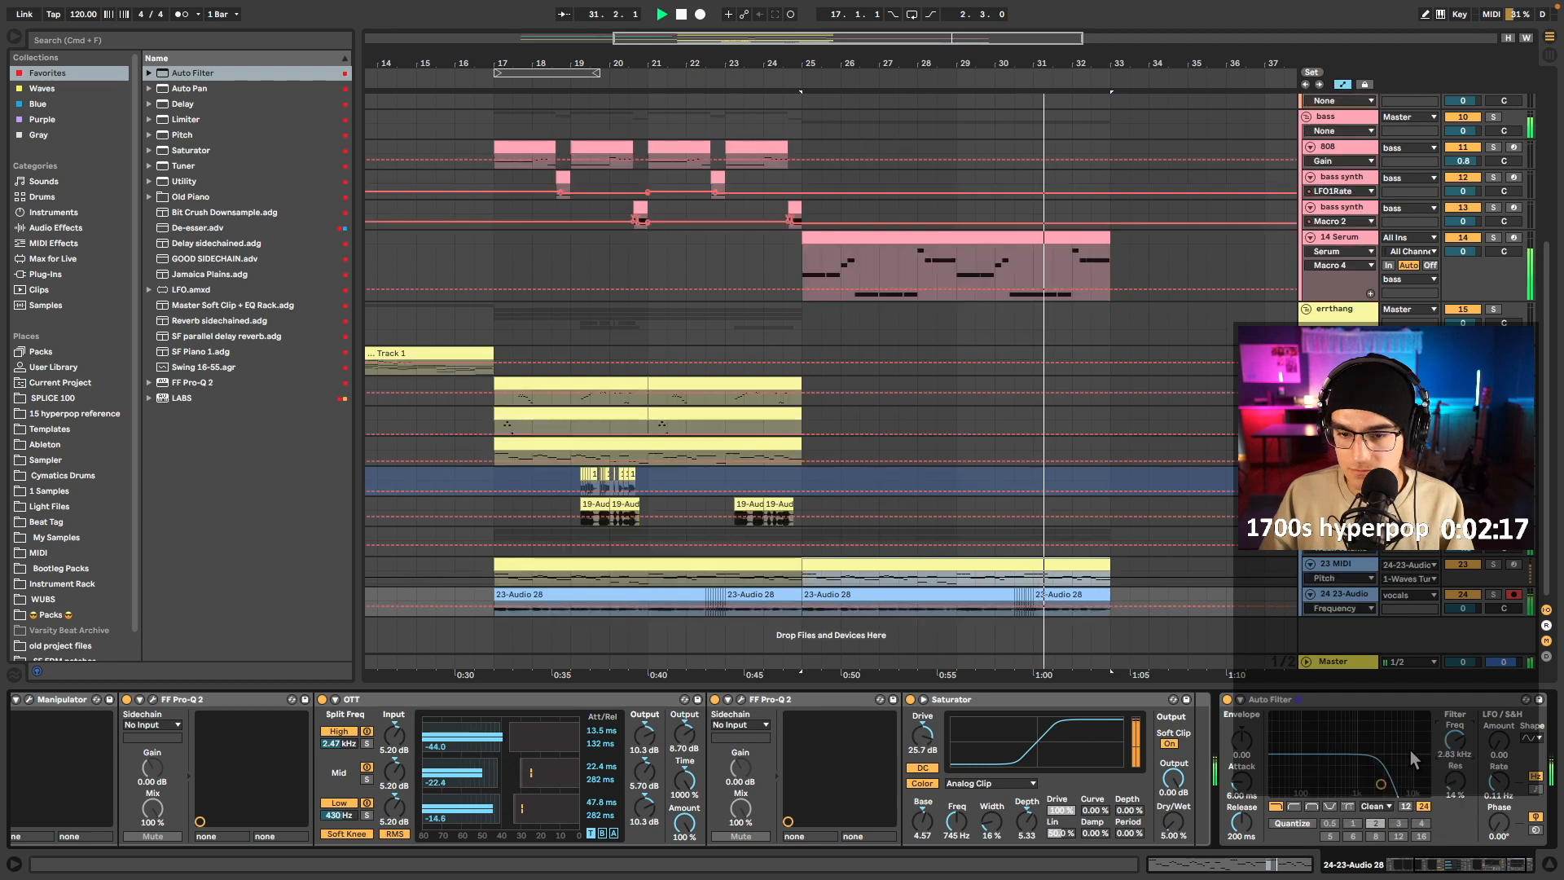
left_click(802, 605)
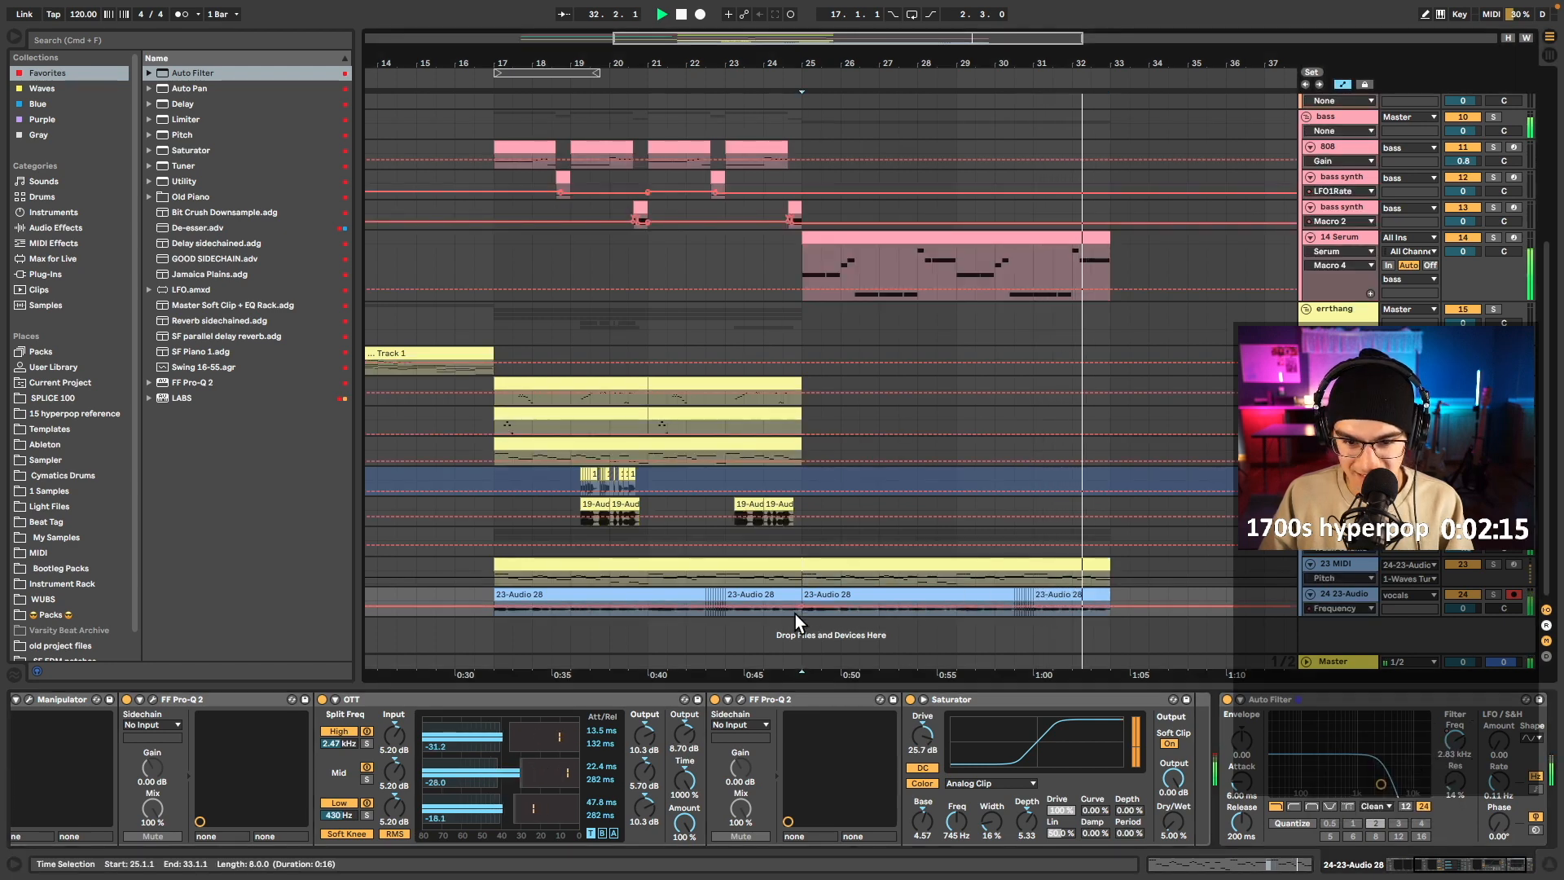
left_click_drag(791, 605, 794, 601)
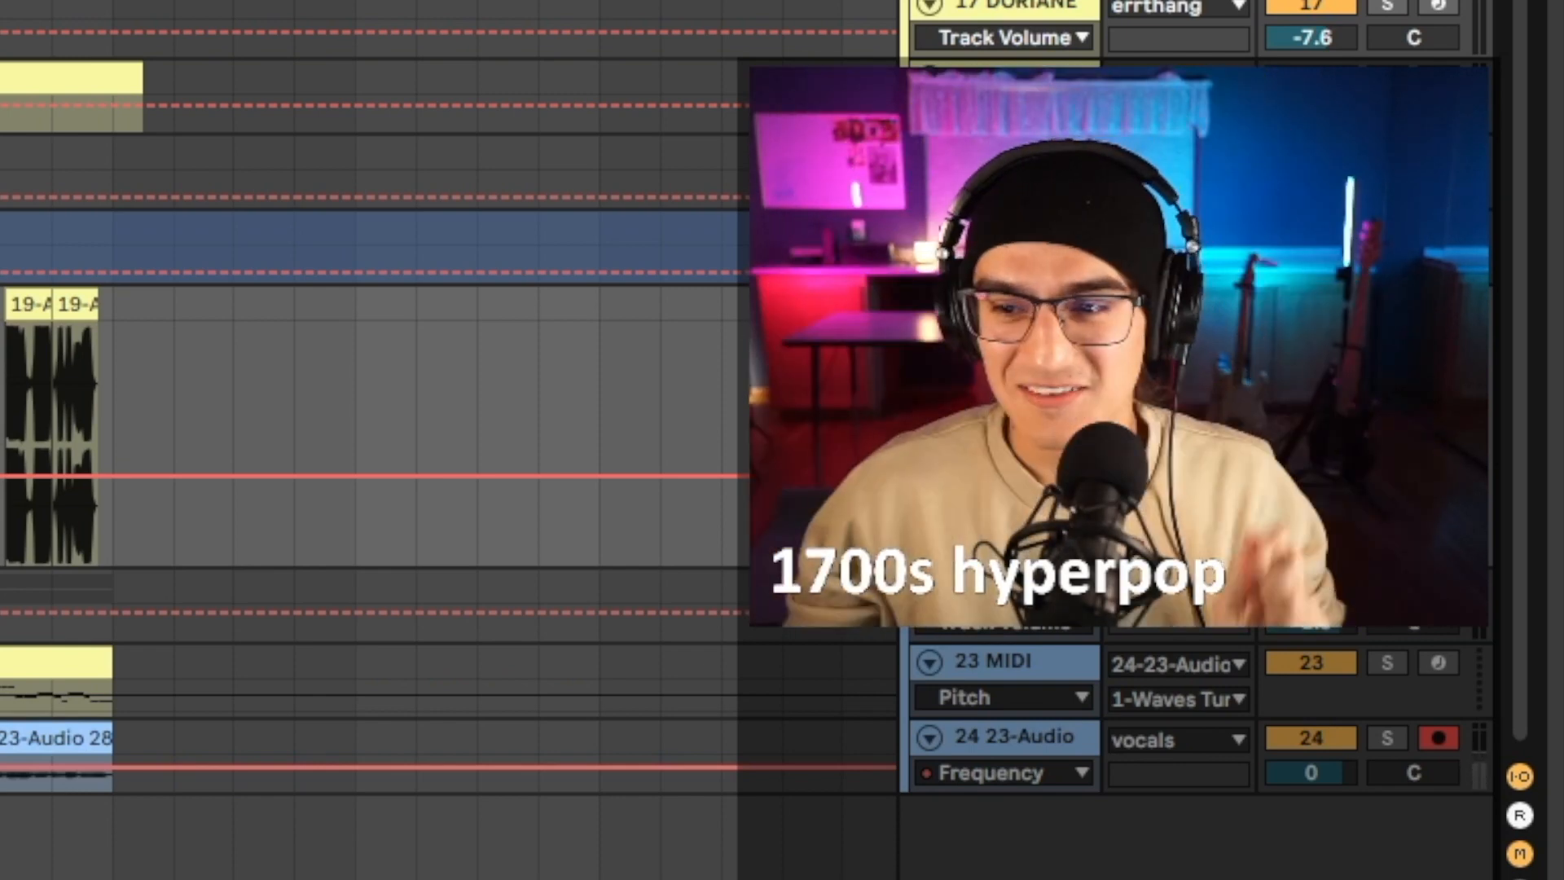
key("a")
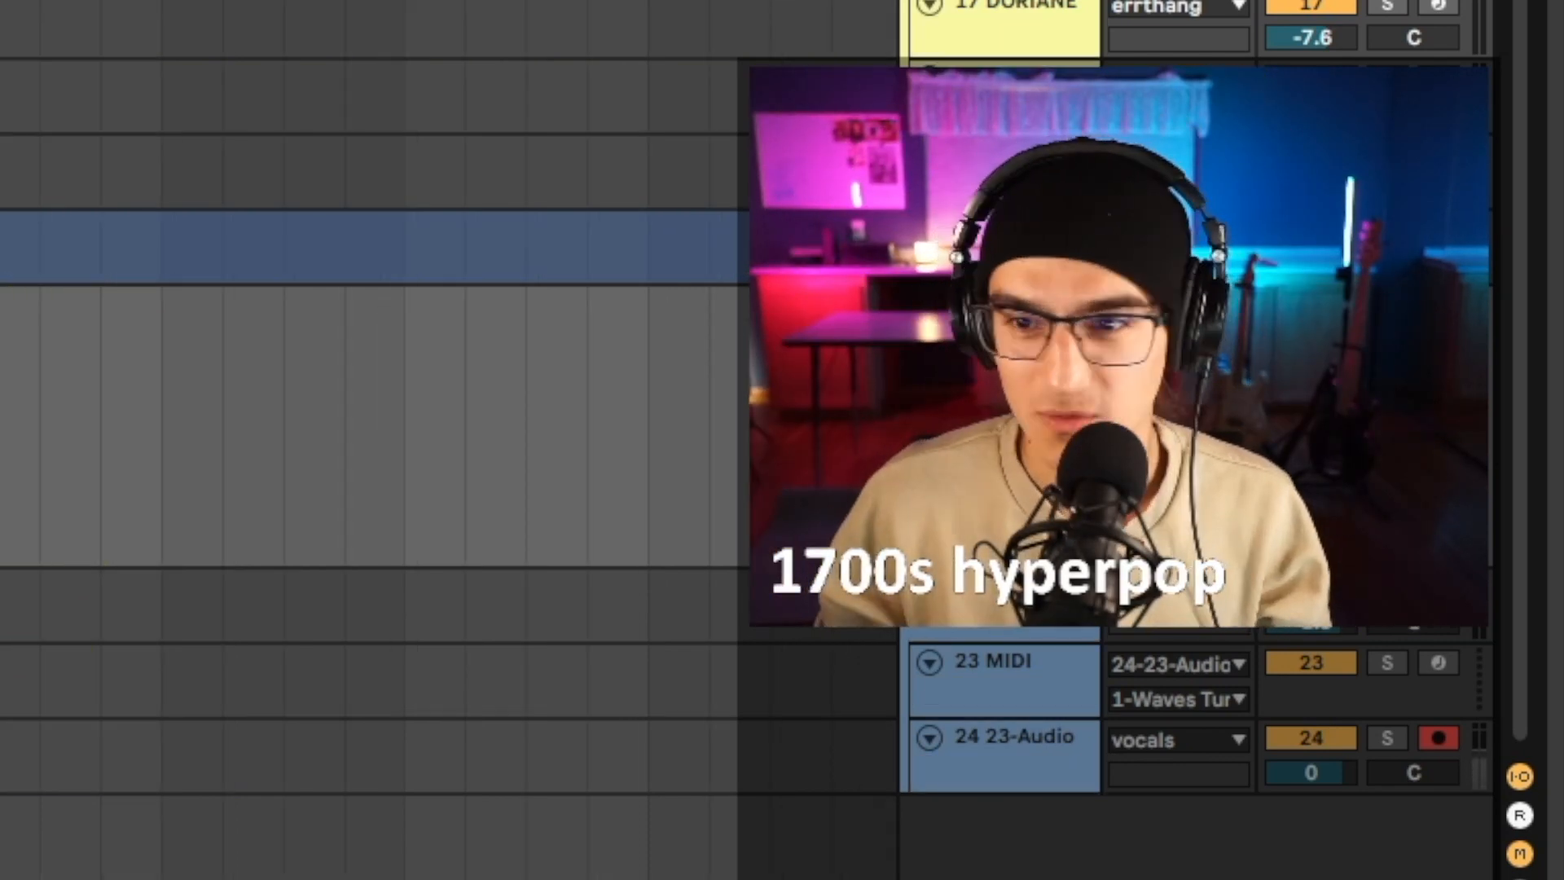
- Widen the arrangement grid and look over the second section after bar 25
key("ctrl+2")
key("ctrl+2")
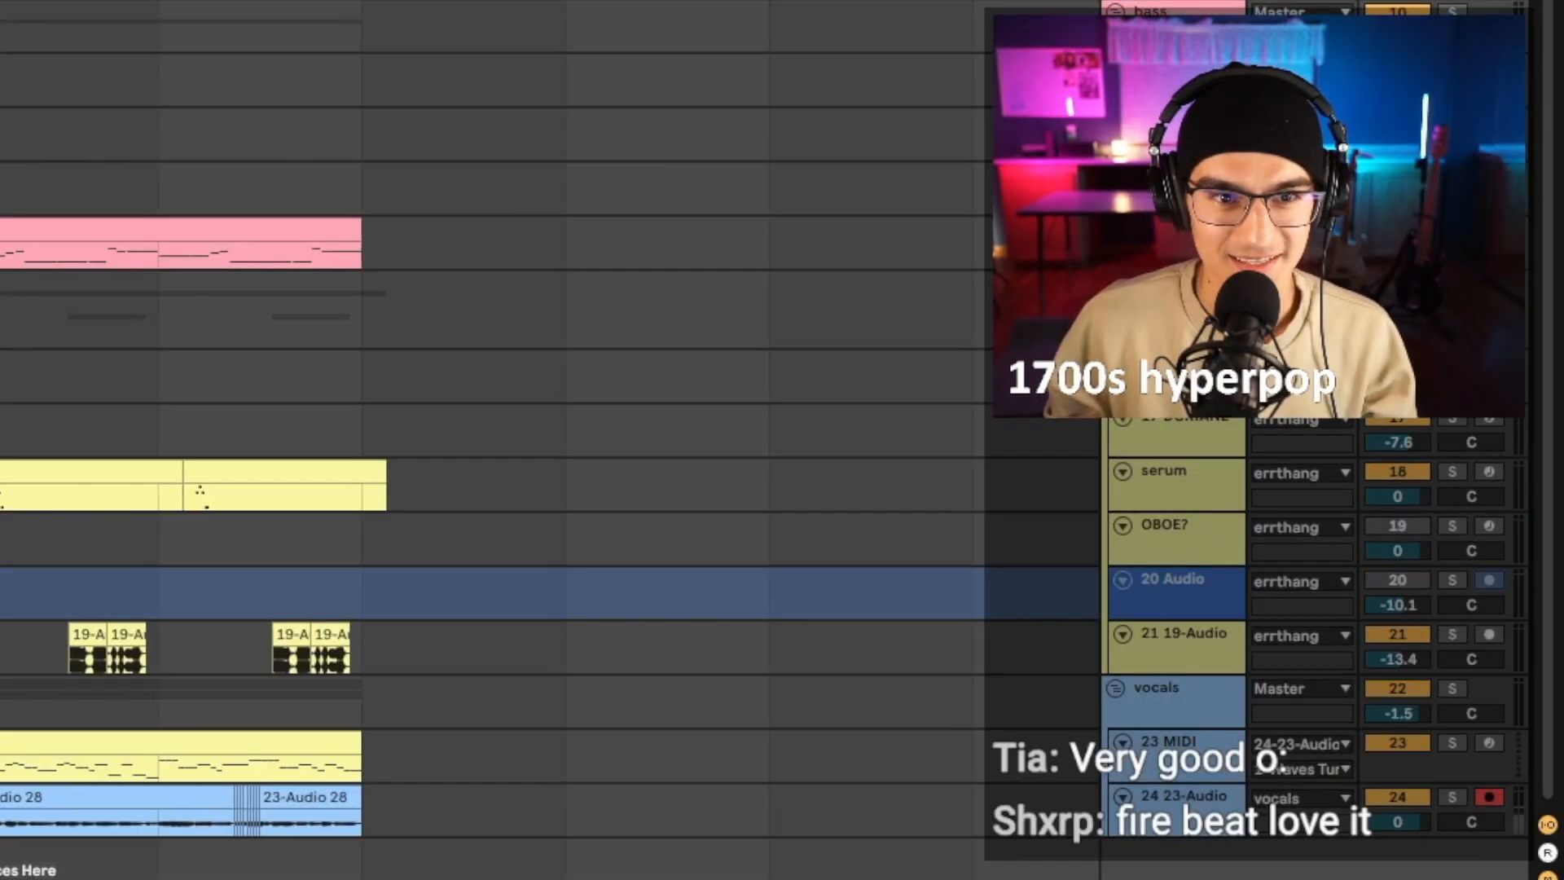
scroll(546, 440, "up", 1)
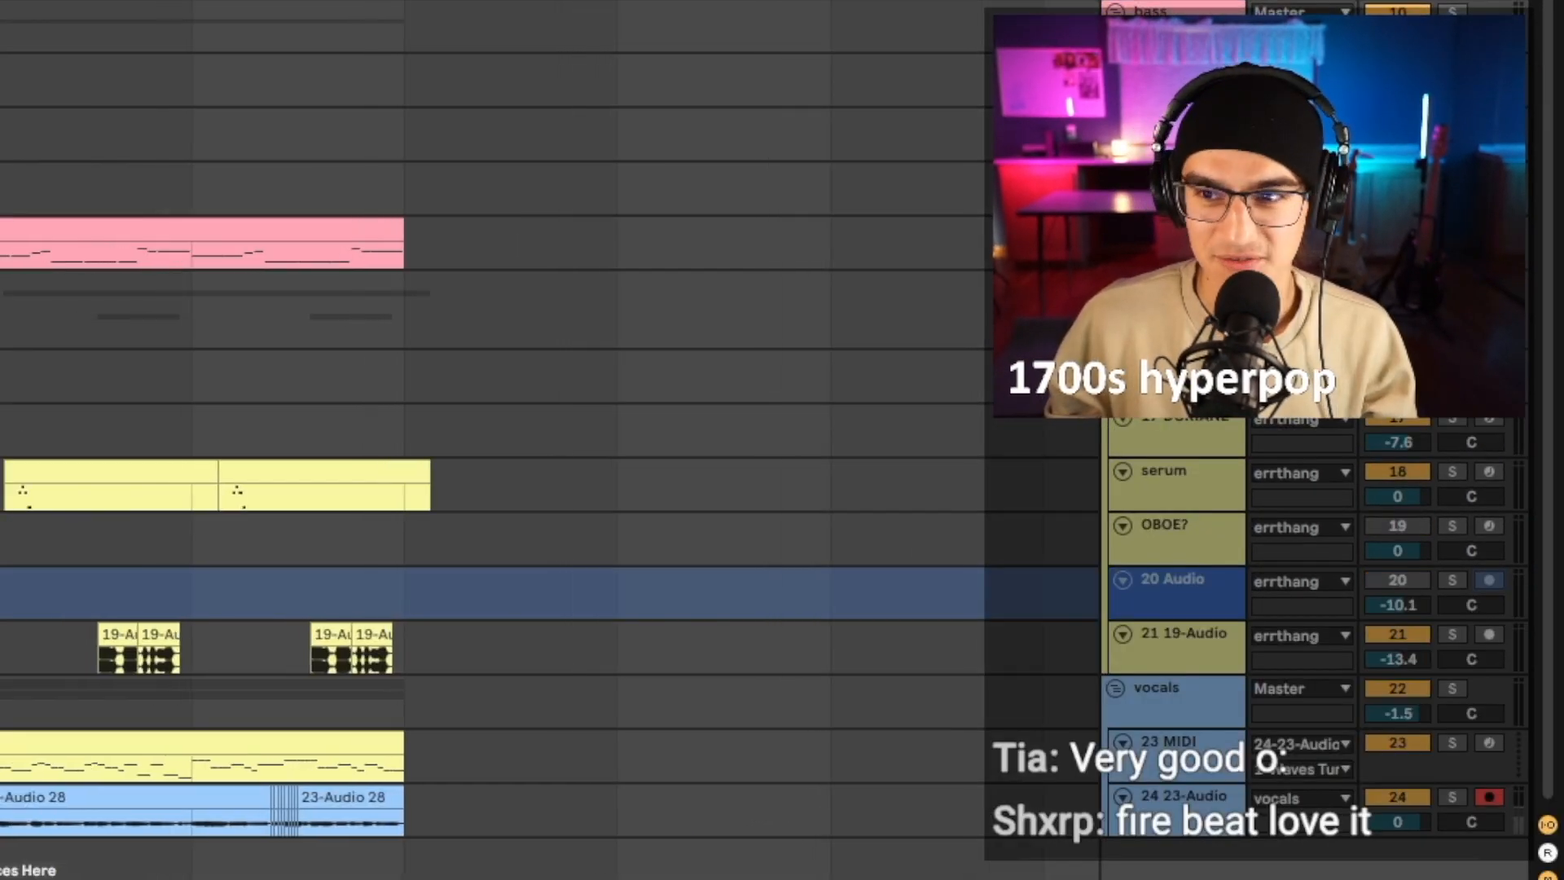
scroll(546, 440, "up", 2)
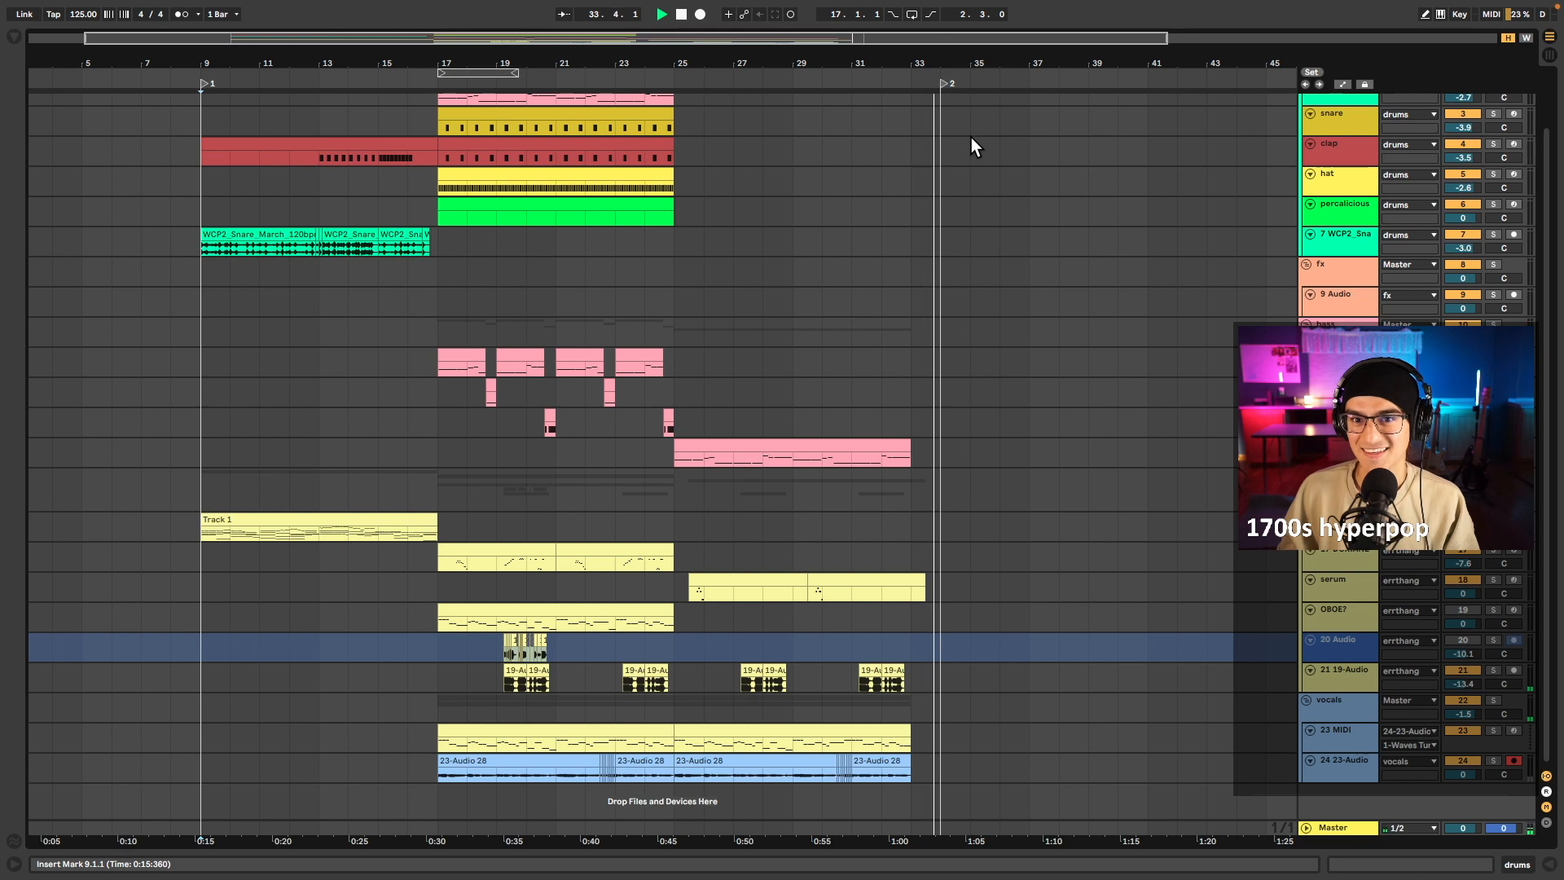
- Stop playback and add a one-bar clip at bar 16 on the 17 DORIANE harpsichord track, just before the drop
key("space")
left_click(399, 560)
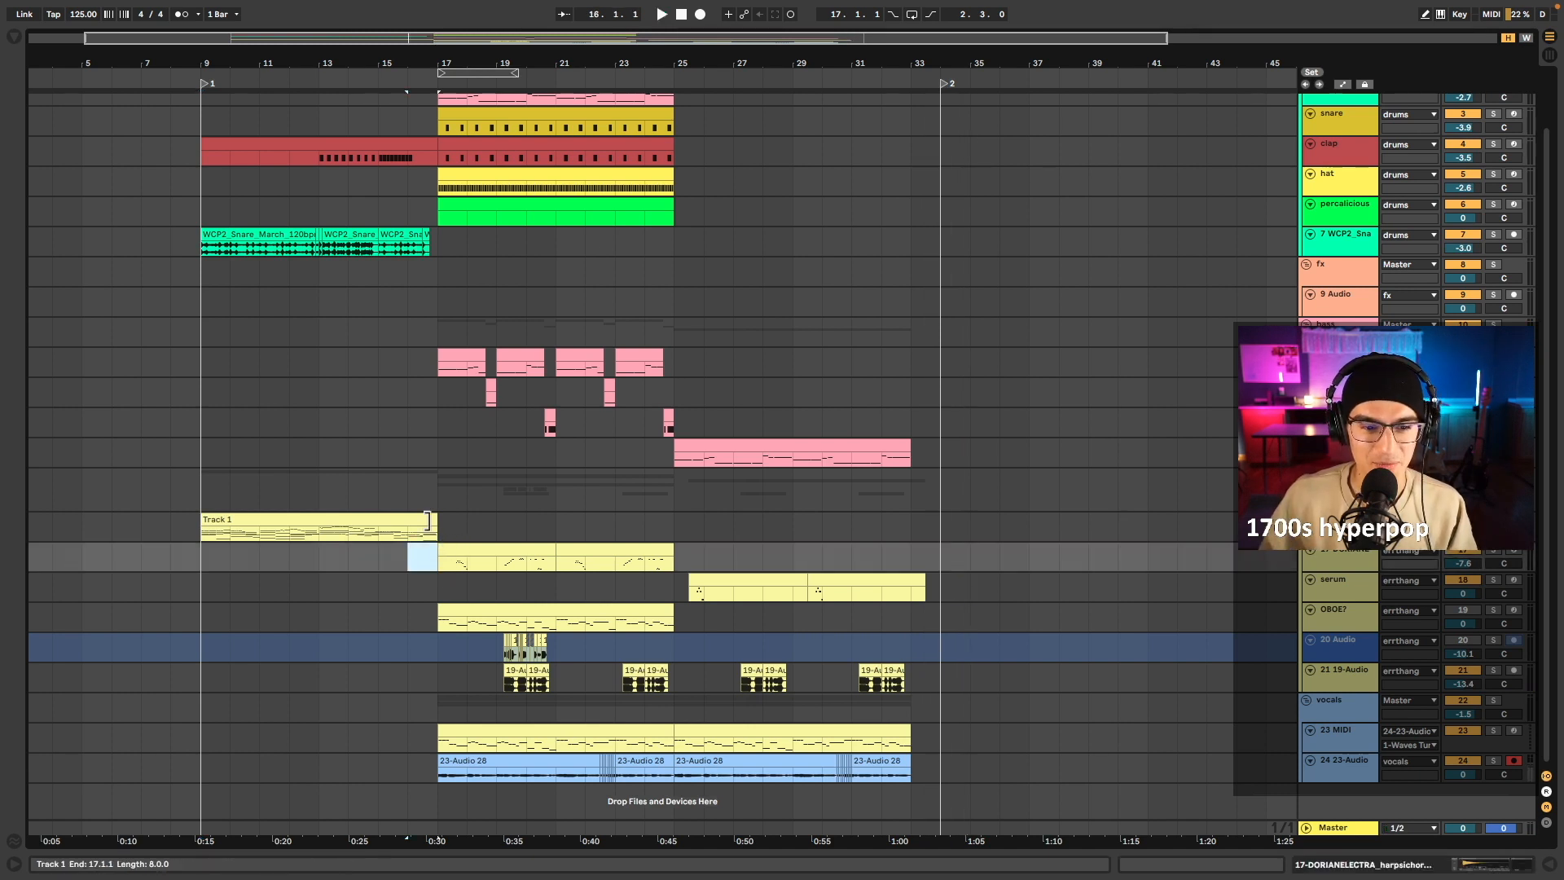
- Select the end of the intro before bar 17 on the errthang group and pick a spot on the 9 Audio effects track
left_click_drag(413, 484, 433, 487)
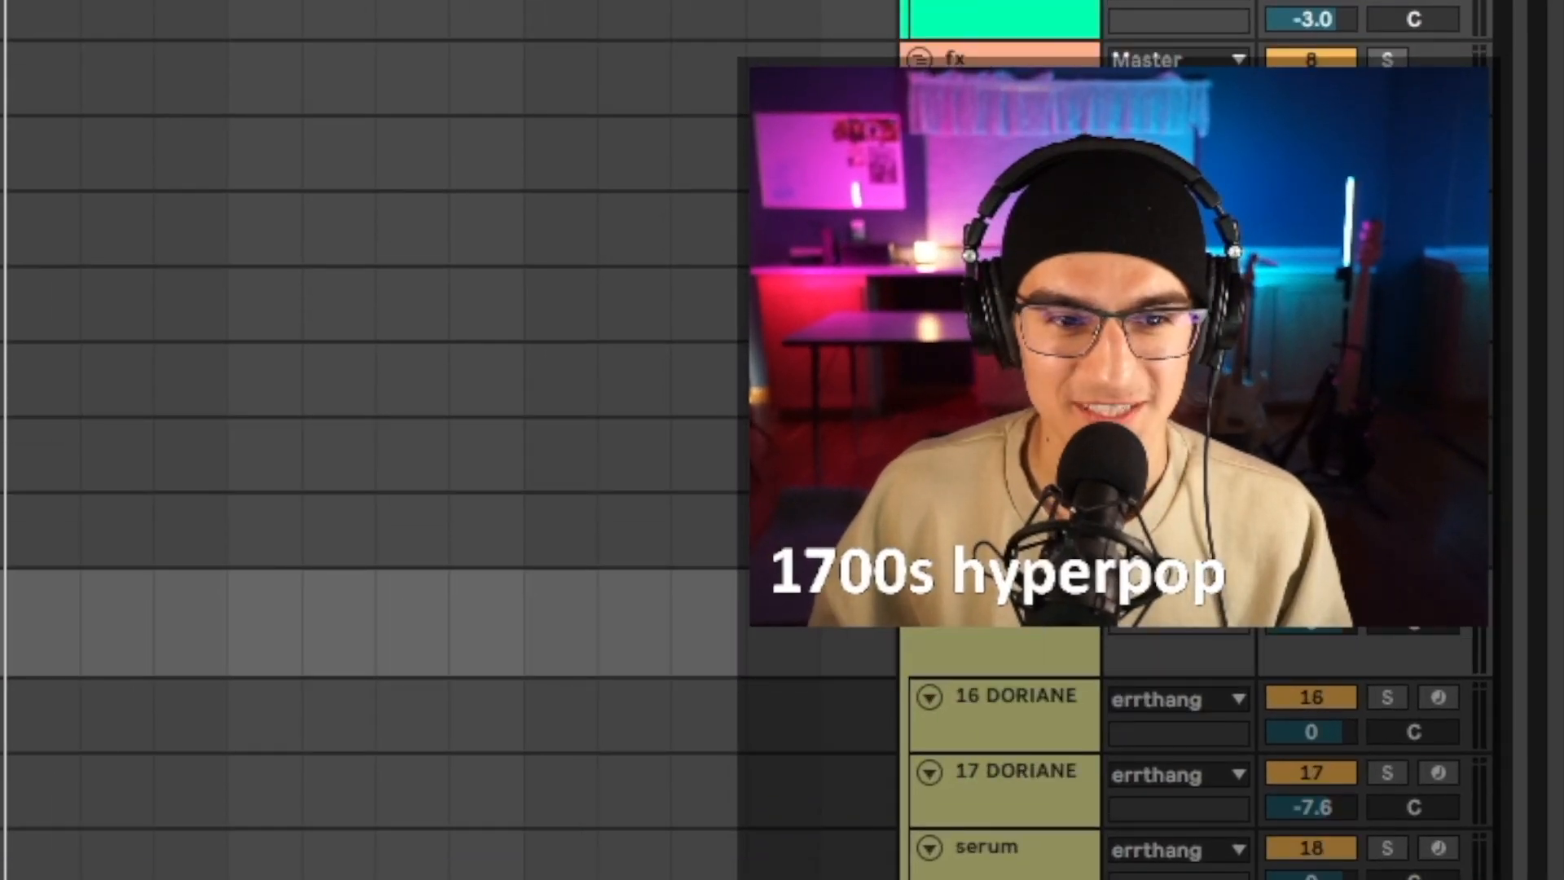
left_click(374, 154)
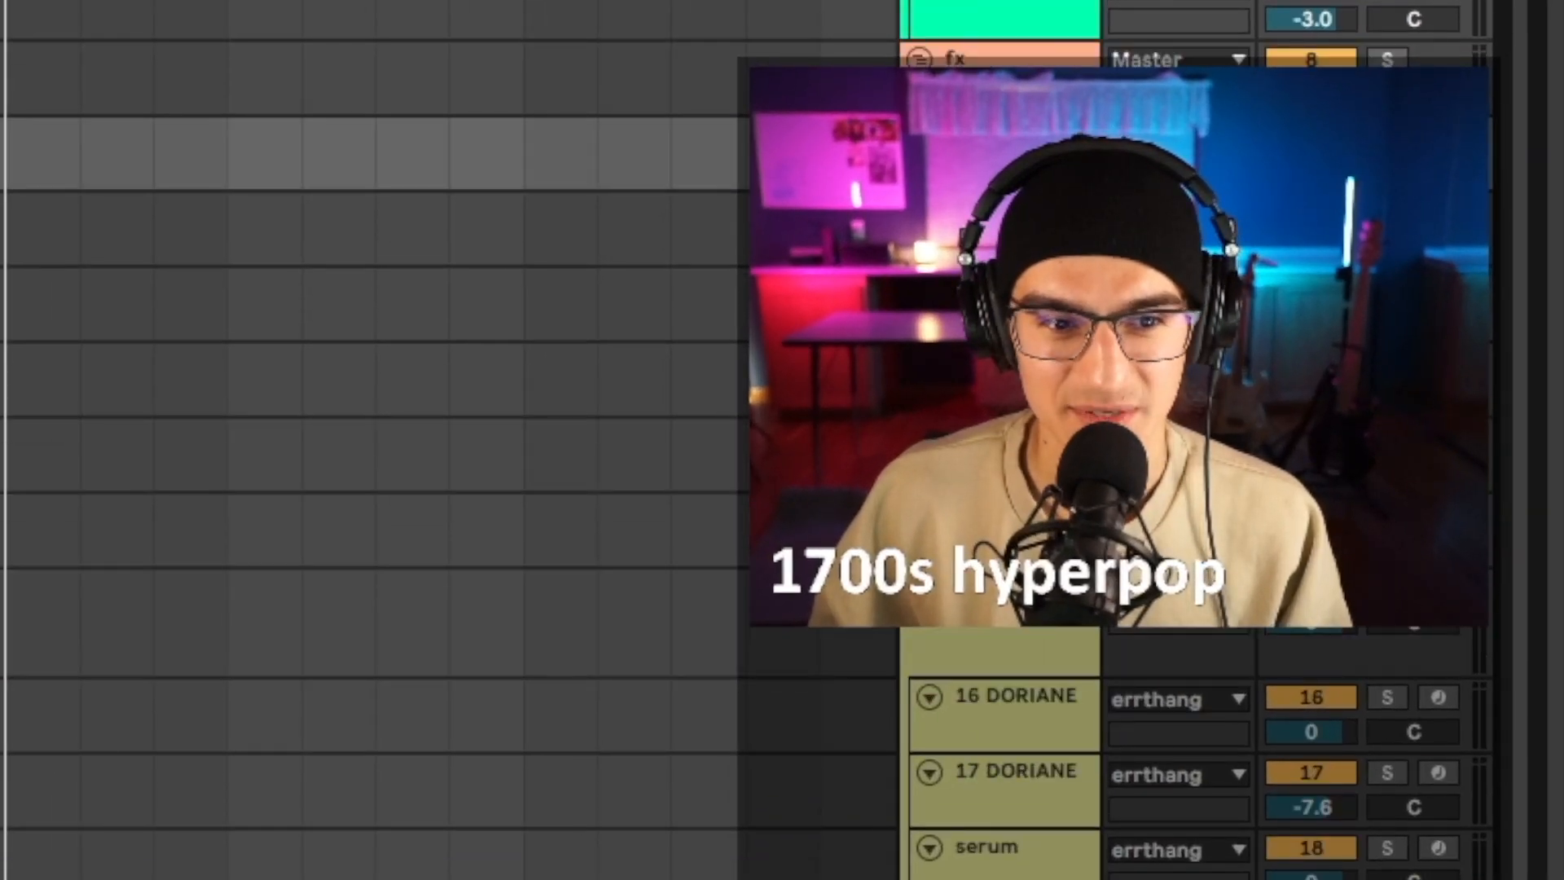